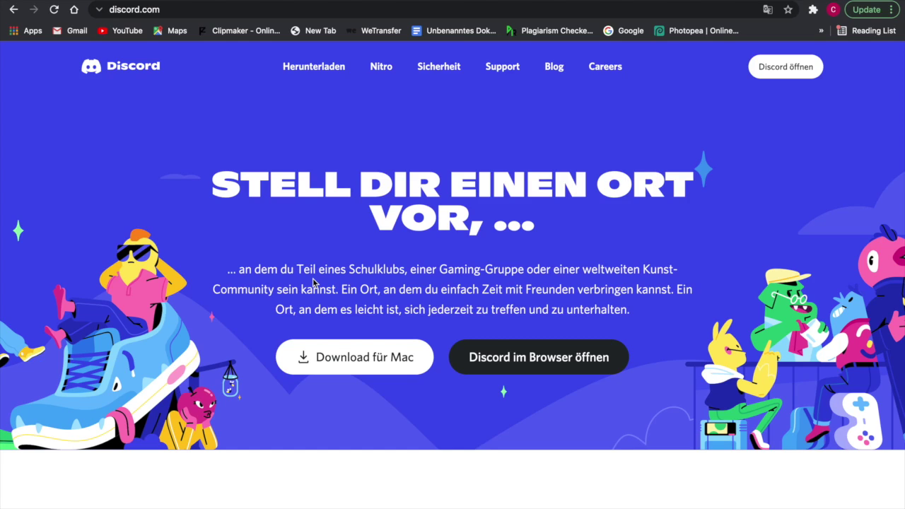
- Open Discord in the browser and start adding a self-made server meant for a club or community
{"action": "left_click", "coordinate": [793, 73]}
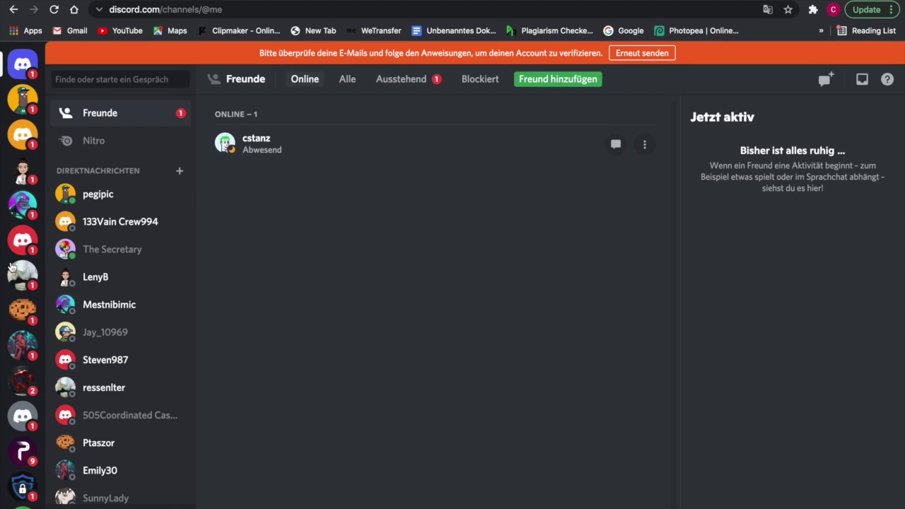
{"action": "scroll", "coordinate": [7, 267], "scroll_direction": "down", "scroll_amount": 10}
{"action": "scroll", "coordinate": [5, 260], "scroll_direction": "down", "scroll_amount": 5}
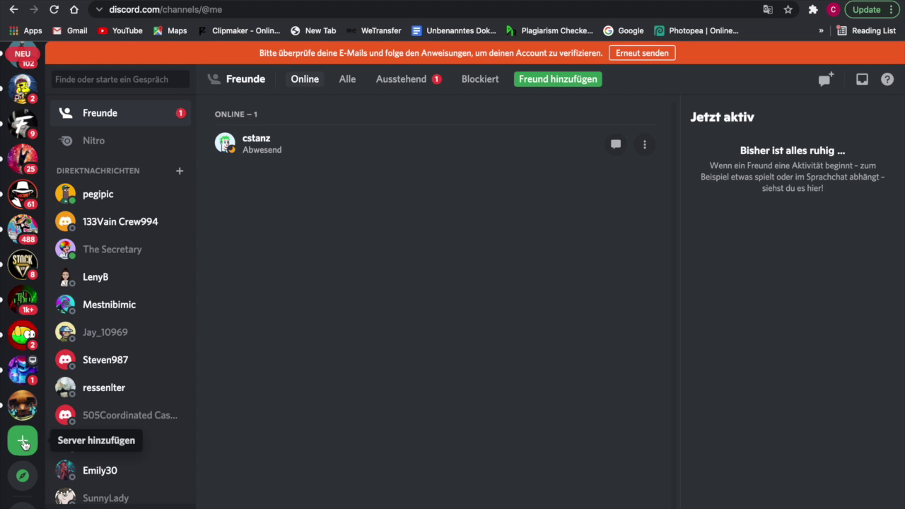
{"action": "left_click", "coordinate": [23, 442]}
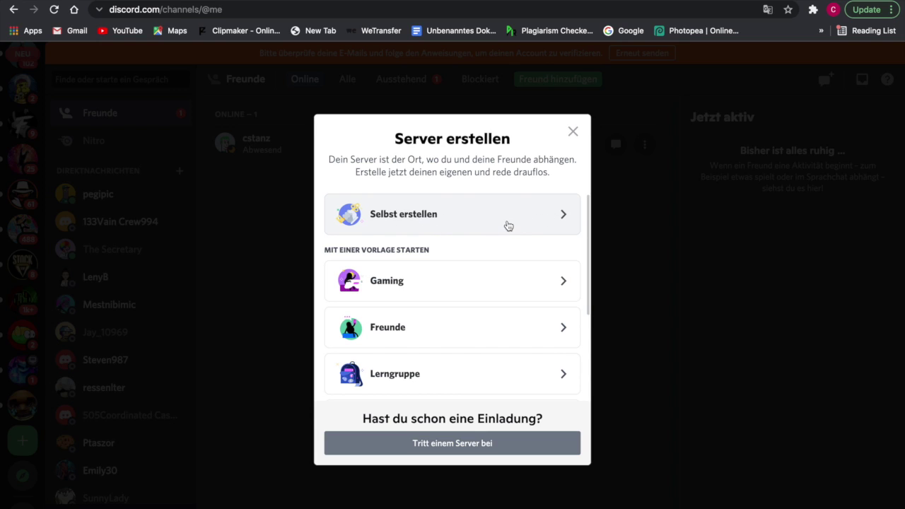
{"action": "left_click", "coordinate": [508, 225]}
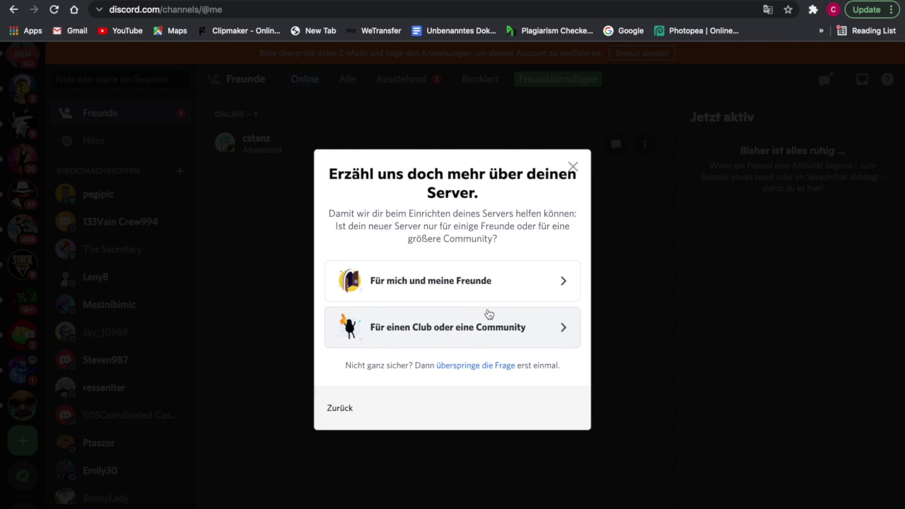
{"action": "left_click", "coordinate": [470, 339]}
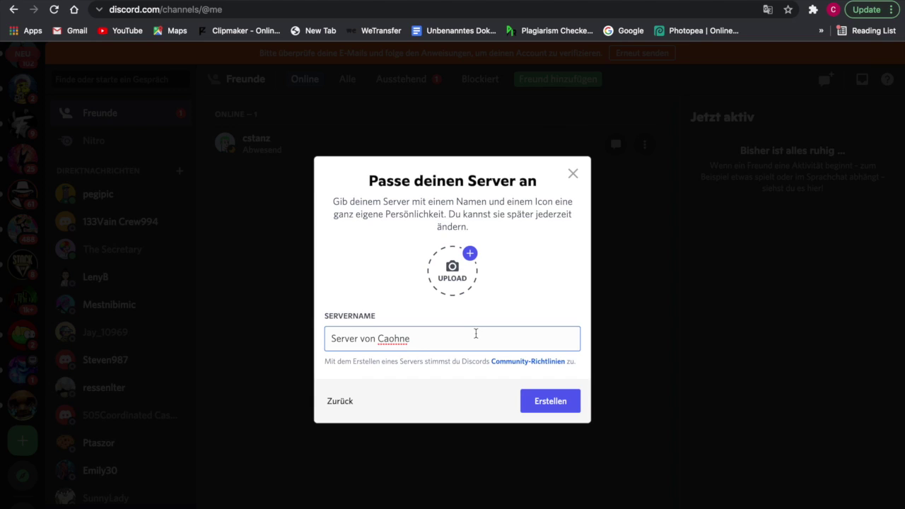
- Name the new server "test" and create it
{"action": "key", "text": "BackSpace"}
{"action": "key", "text": "BackSpace"}
{"action": "key", "text": "BackSpace"}
{"action": "key", "text": "BackSpace"}
{"action": "key", "text": "BackSpace"}
{"action": "key", "text": "BackSpace"}
{"action": "key", "text": "BackSpace"}
{"action": "key", "text": "BackSpace"}
{"action": "key", "text": "BackSpace"}
{"action": "key", "text": "BackSpace"}
{"action": "key", "text": "BackSpace"}
{"action": "key", "text": "BackSpace"}
{"action": "key", "text": "BackSpace"}
{"action": "key", "text": "BackSpace"}
{"action": "key", "text": "BackSpace"}
{"action": "key", "text": "BackSpace"}
{"action": "key", "text": "BackSpace"}
{"action": "type", "text": "tesz"}
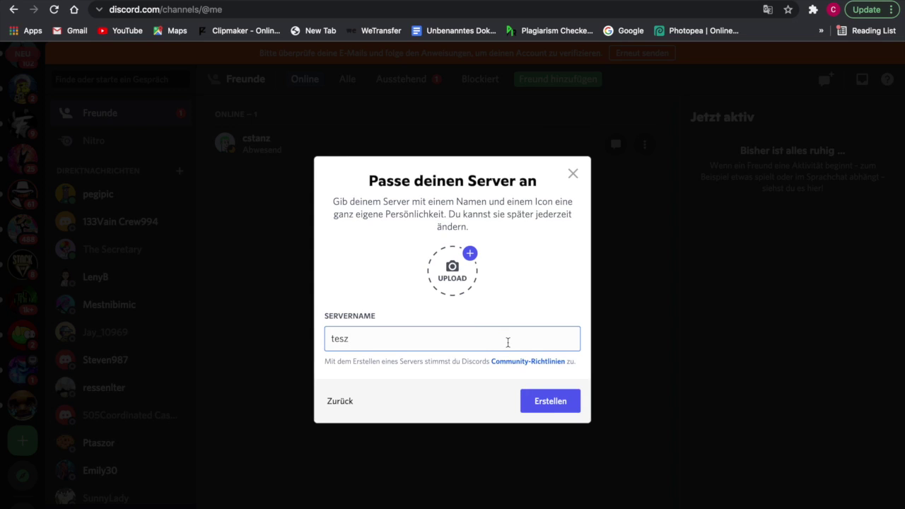
{"action": "key", "text": "BackSpace"}
{"action": "type", "text": "t"}
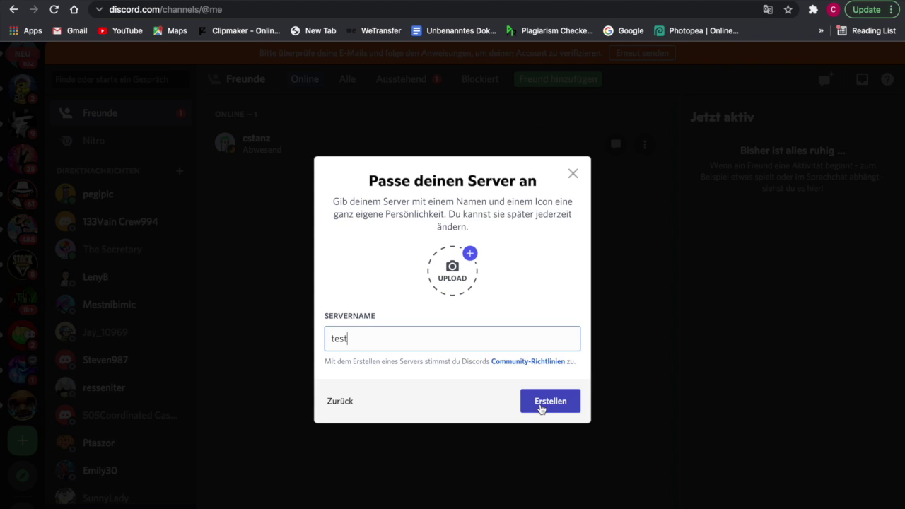
{"action": "left_click", "coordinate": [540, 408]}
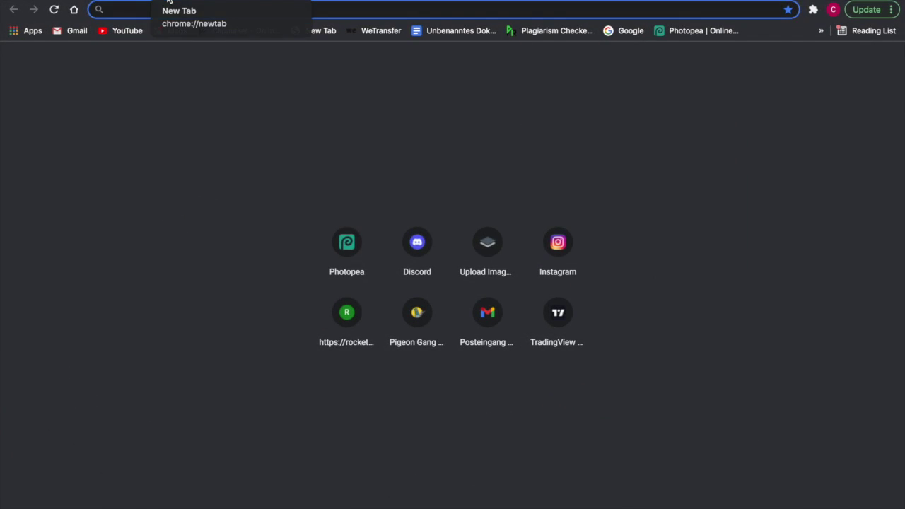
- Search Google for "discord bots" and open the Top.gg result
{"action": "type", "text": "go"}
{"action": "key", "text": "Return"}
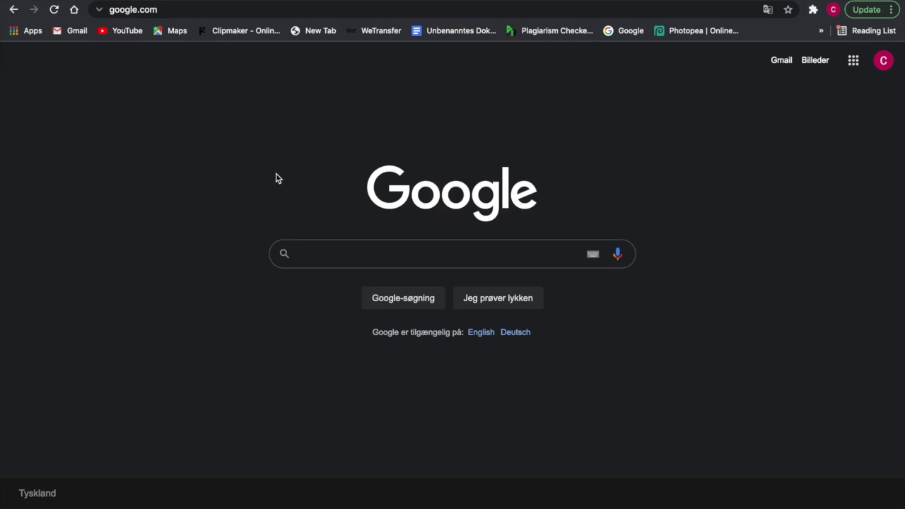
{"action": "type", "text": "disc"}
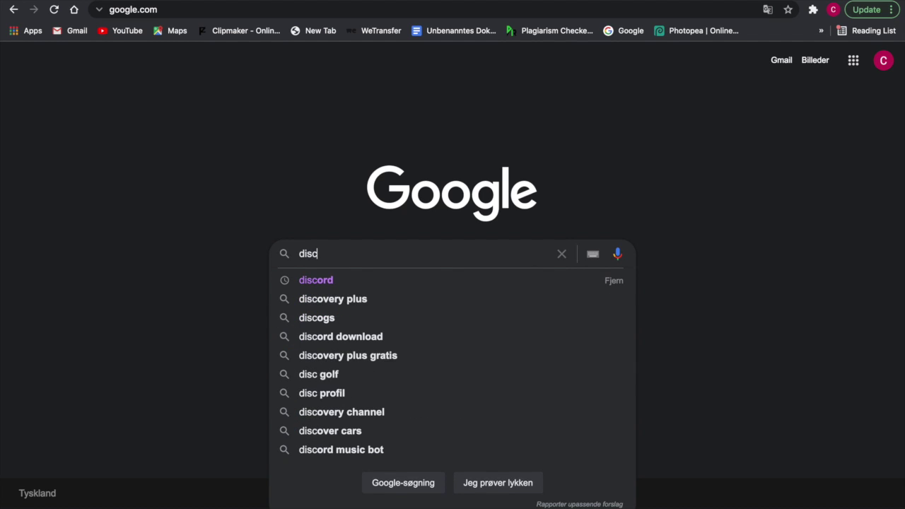
{"action": "type", "text": "ord b"}
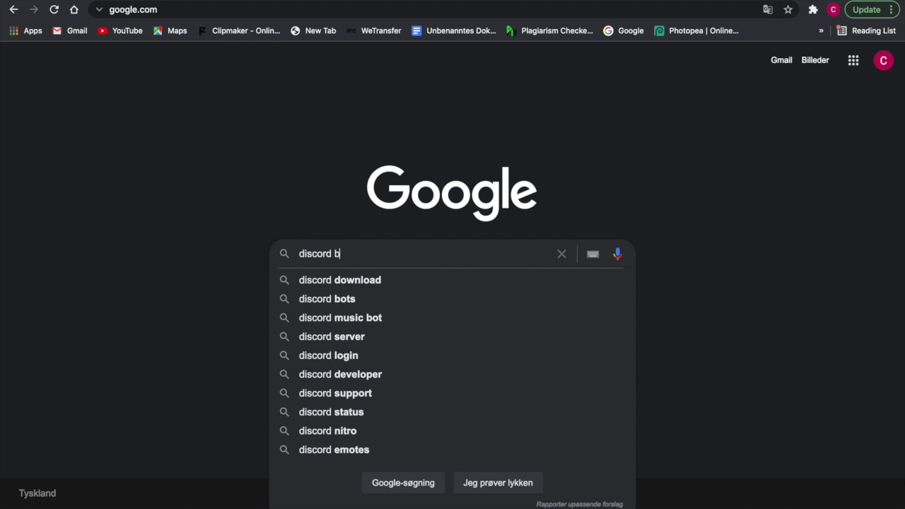
{"action": "type", "text": "ots"}
{"action": "key", "text": "Return"}
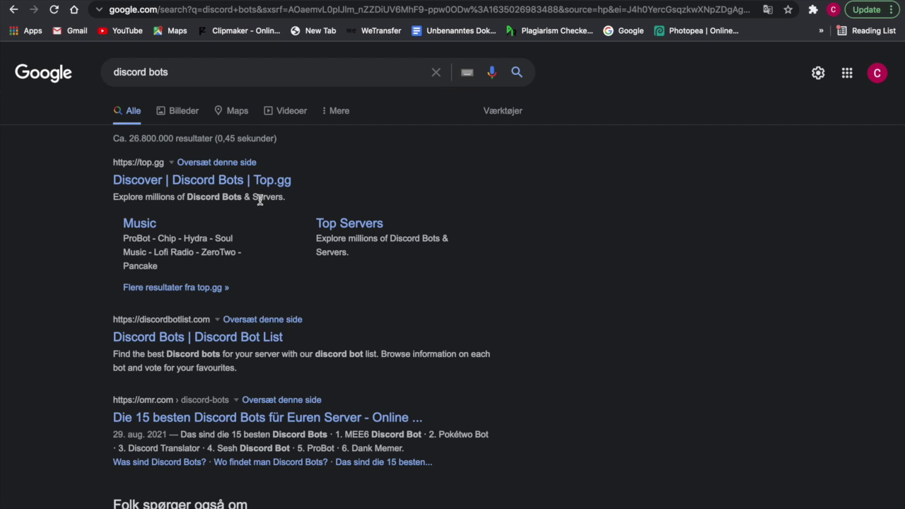
{"action": "left_click", "coordinate": [277, 187]}
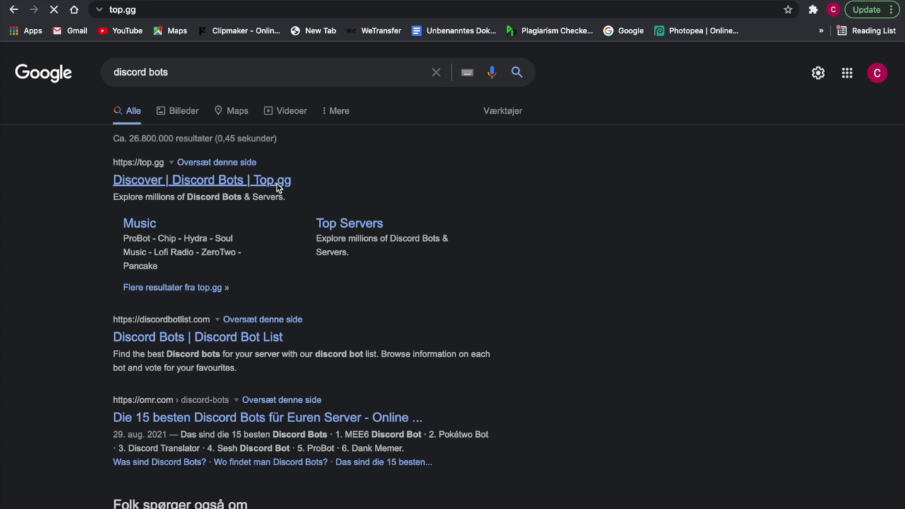
- Open the promoted MEE6 bot from the Top.gg listing and authorize its access to the Discord account
{"action": "scroll", "coordinate": [309, 311], "scroll_direction": "down", "scroll_amount": 5}
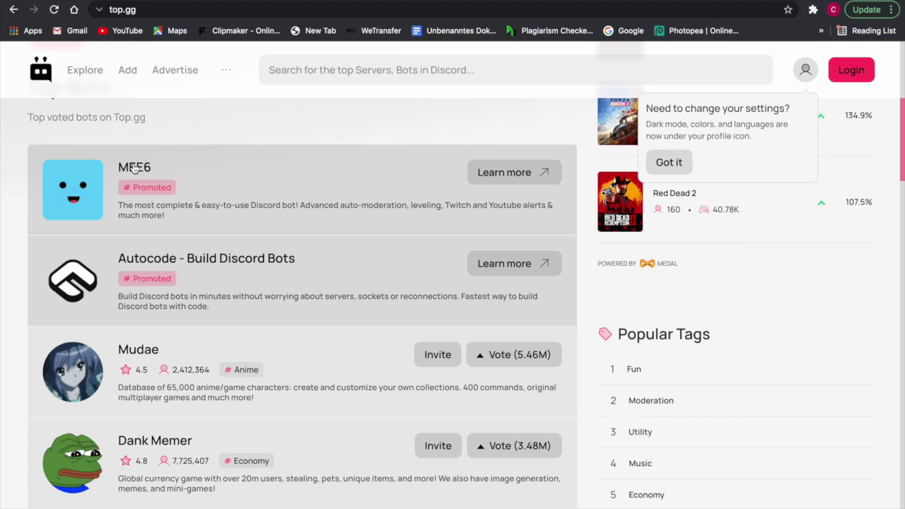
{"action": "left_click", "coordinate": [138, 168]}
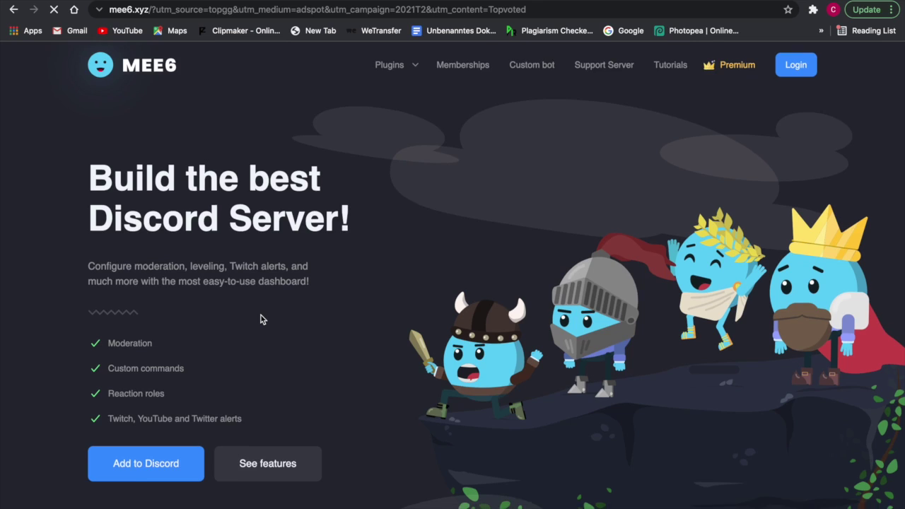
{"action": "scroll", "coordinate": [259, 317], "scroll_direction": "down", "scroll_amount": 1}
{"action": "scroll", "coordinate": [311, 296], "scroll_direction": "up", "scroll_amount": 1}
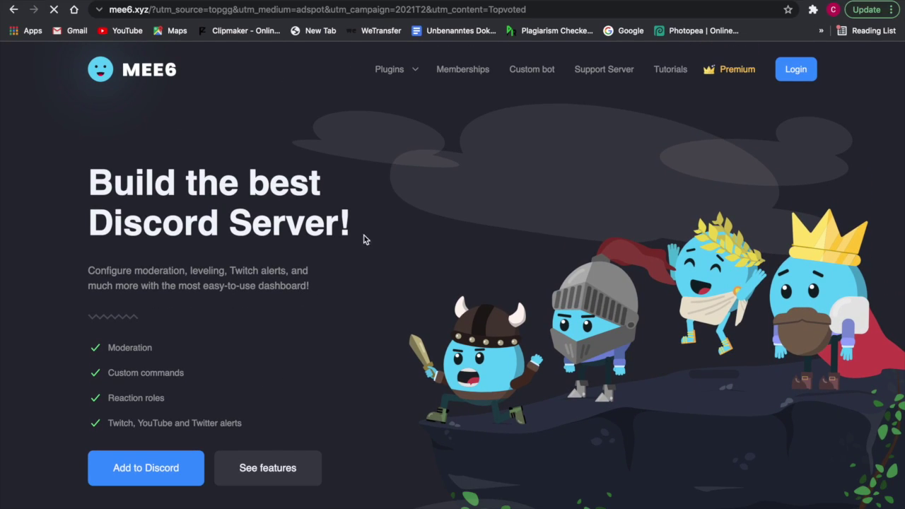
{"action": "scroll", "coordinate": [286, 301], "scroll_direction": "down", "scroll_amount": 3}
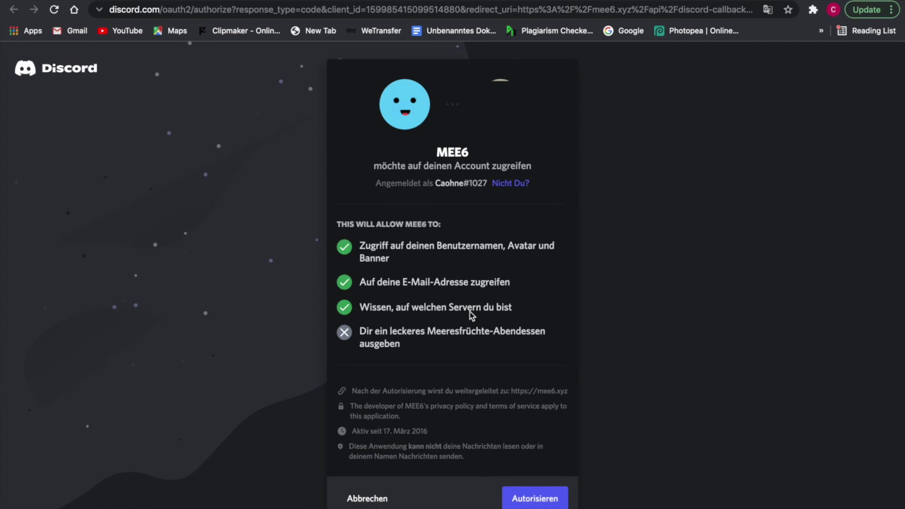
{"action": "left_click", "coordinate": [535, 498]}
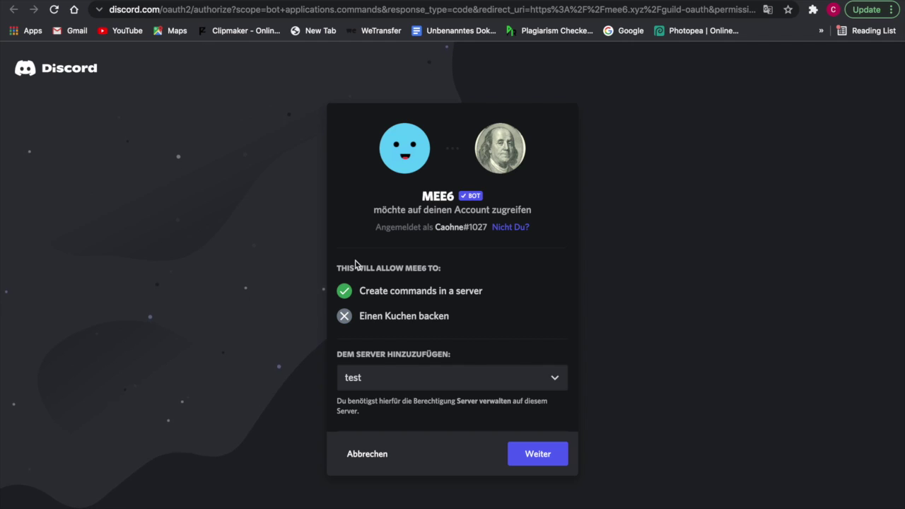
- Try to add MEE6 to the test server with all requested permissions, including Administrator
{"action": "left_click", "coordinate": [549, 453]}
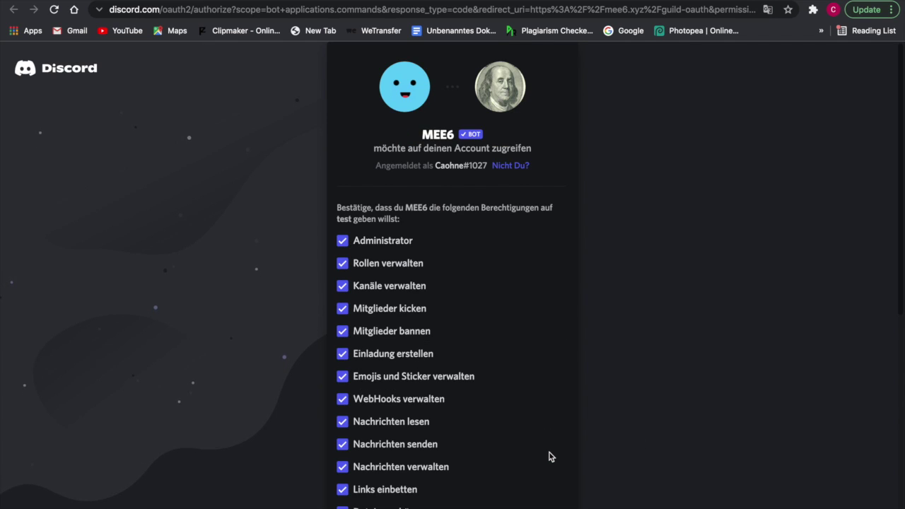
{"action": "scroll", "coordinate": [549, 452], "scroll_direction": "down", "scroll_amount": 5}
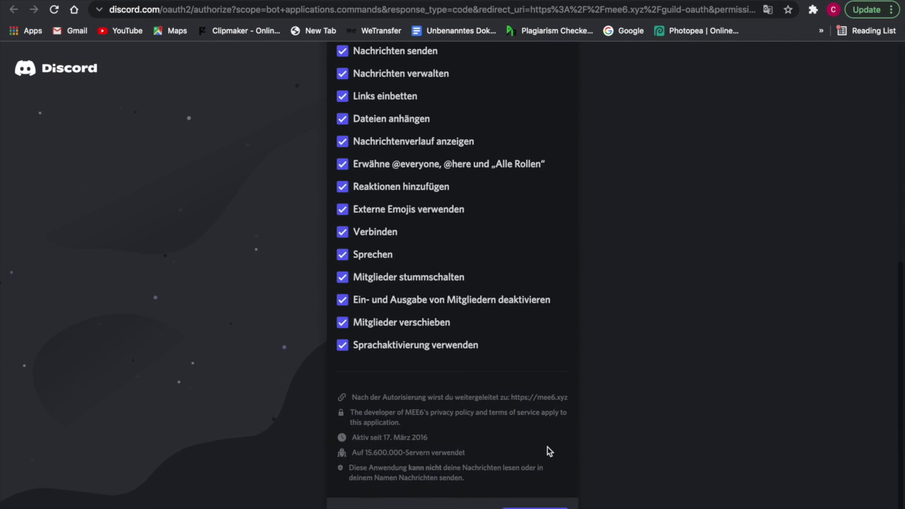
{"action": "scroll", "coordinate": [547, 447], "scroll_direction": "up", "scroll_amount": 3}
{"action": "scroll", "coordinate": [547, 446], "scroll_direction": "up", "scroll_amount": 3}
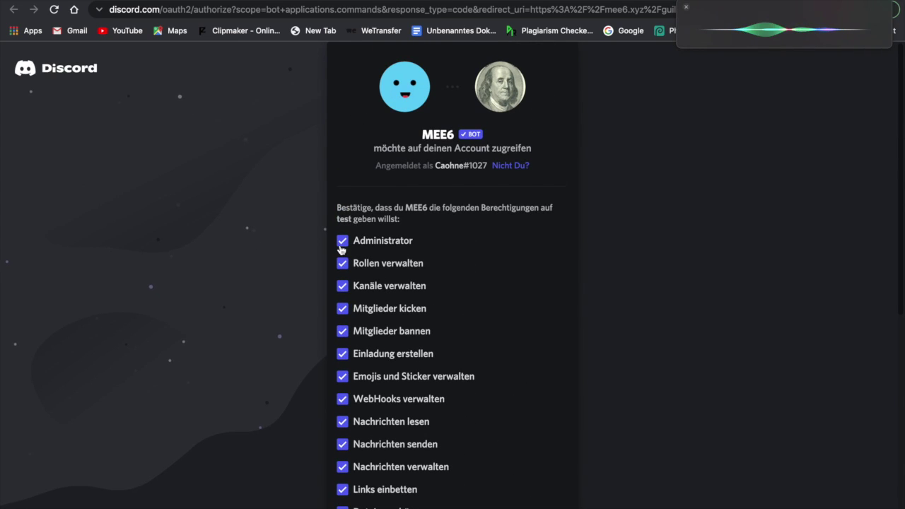
{"action": "left_click", "coordinate": [685, 7]}
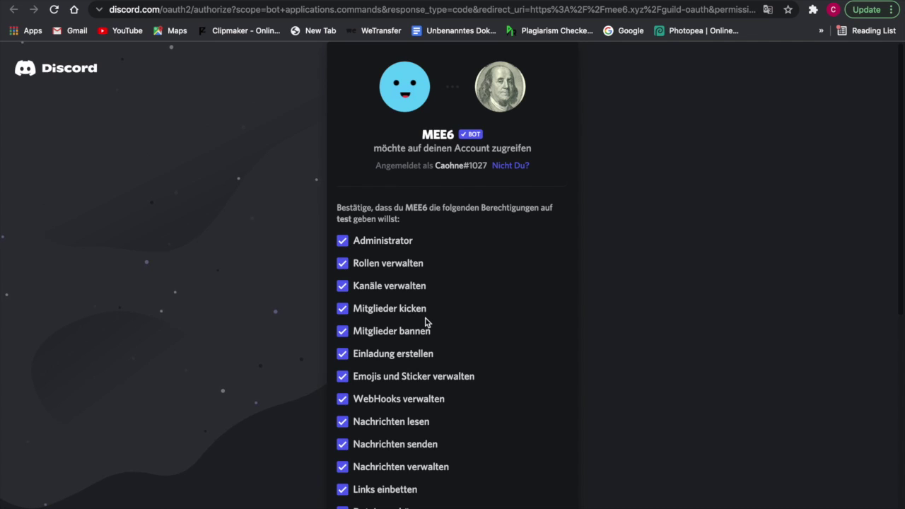
{"action": "scroll", "coordinate": [426, 322], "scroll_direction": "down", "scroll_amount": 6}
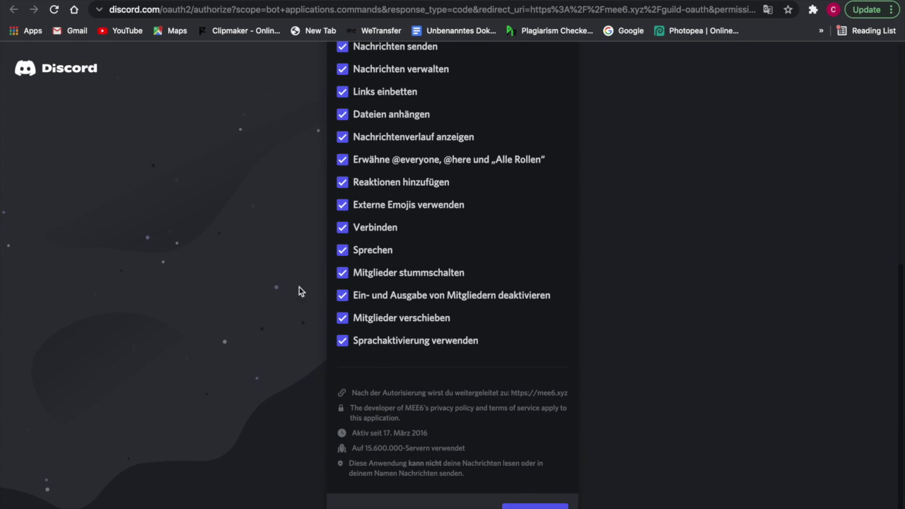
{"action": "left_click", "coordinate": [551, 505]}
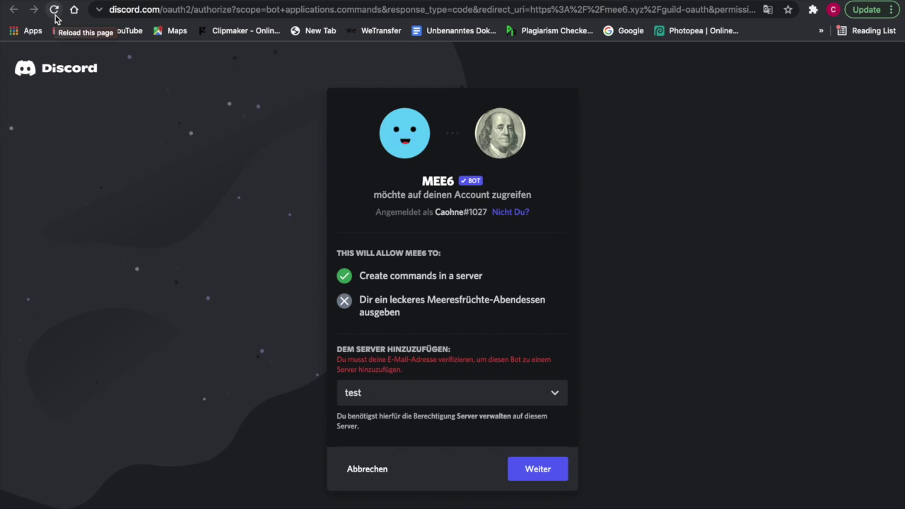
- Reload the MEE6 authorization page, grant all permissions on the test server and complete the human check
{"action": "left_click", "coordinate": [55, 16]}
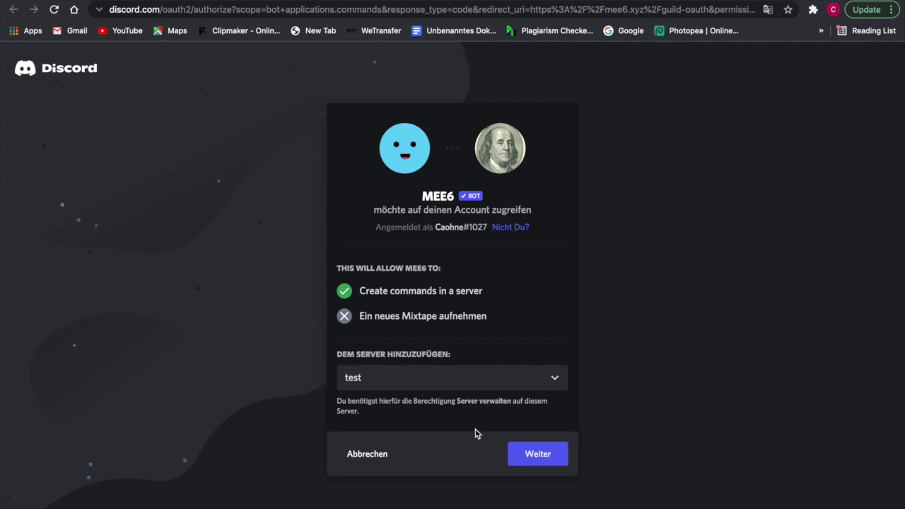
{"action": "left_click", "coordinate": [546, 455]}
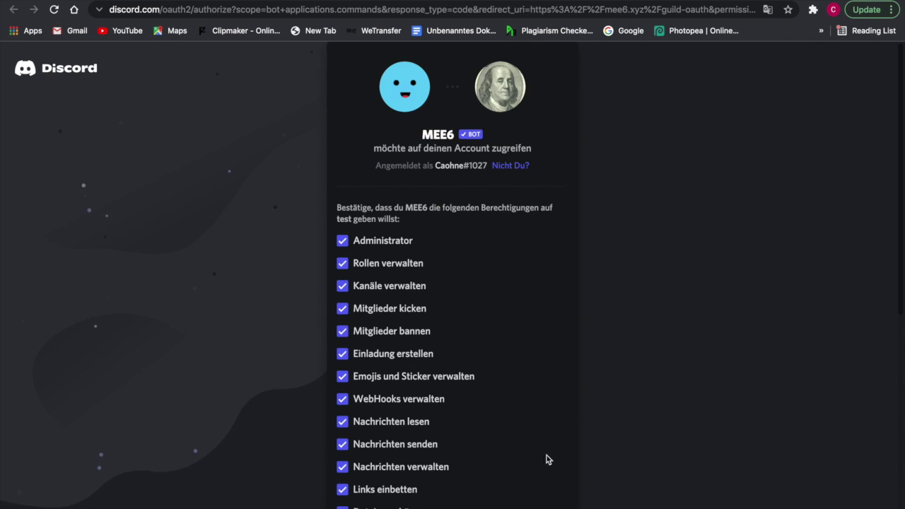
{"action": "scroll", "coordinate": [466, 368], "scroll_direction": "down", "scroll_amount": 3}
{"action": "scroll", "coordinate": [466, 368], "scroll_direction": "down", "scroll_amount": 3}
{"action": "left_click", "coordinate": [535, 503]}
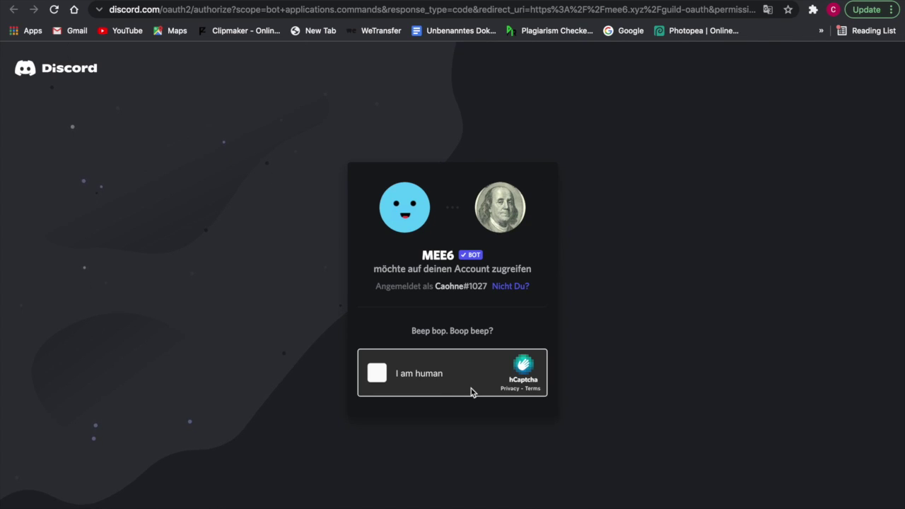
{"action": "left_click", "coordinate": [382, 373]}
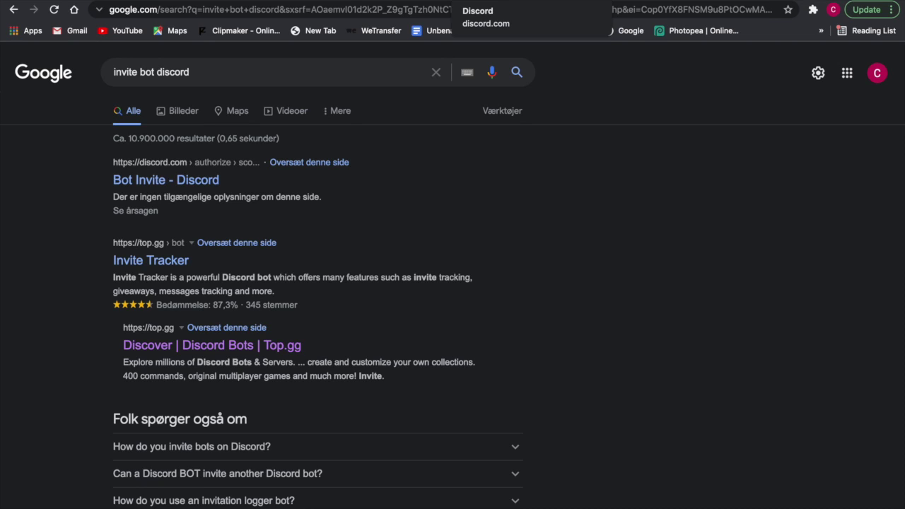
- Look through the copyable symbols and special characters on katha-strophal.de, from circles and hearts to letters and music symbols
{"action": "left_click", "coordinate": [212, 2]}
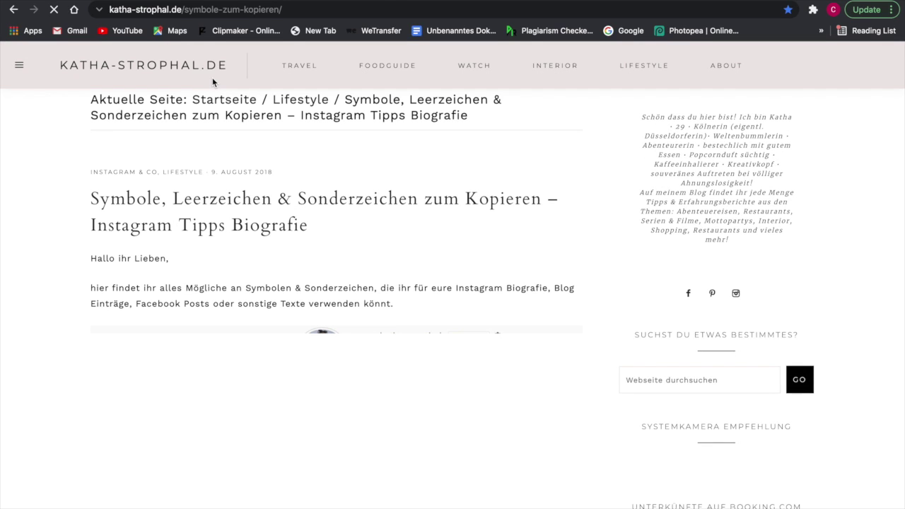
{"action": "scroll", "coordinate": [285, 317], "scroll_direction": "down", "scroll_amount": 15}
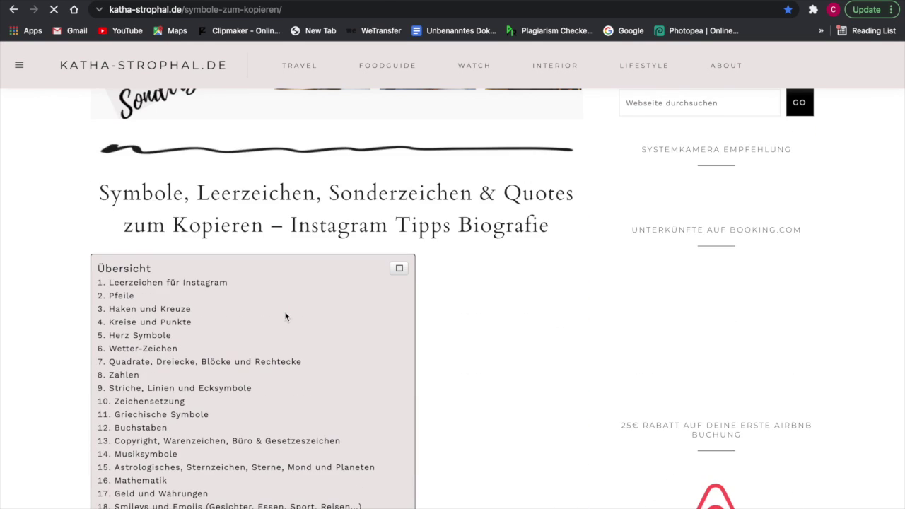
{"action": "scroll", "coordinate": [285, 299], "scroll_direction": "down", "scroll_amount": 10}
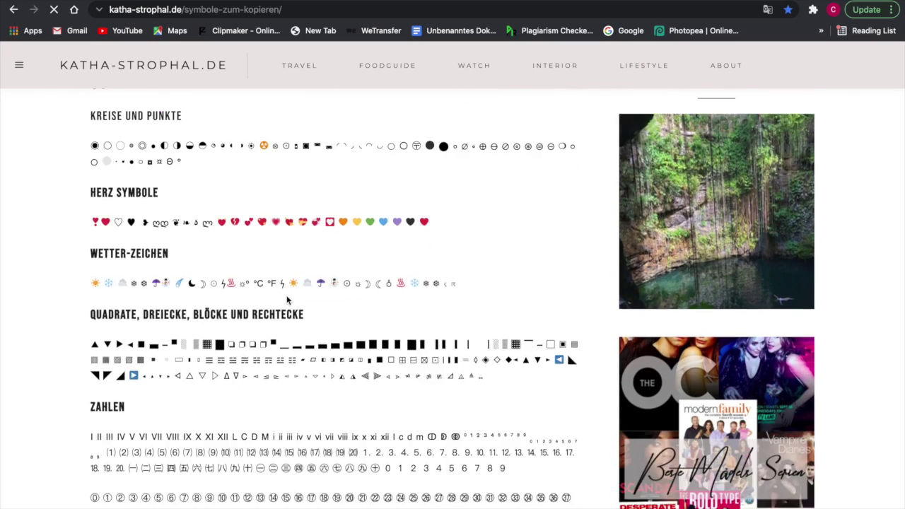
{"action": "scroll", "coordinate": [288, 298], "scroll_direction": "down", "scroll_amount": 8}
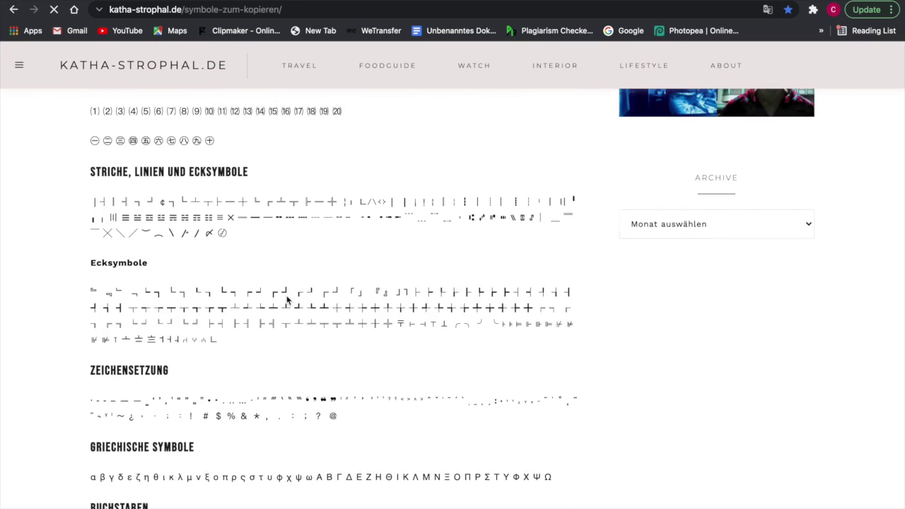
{"action": "scroll", "coordinate": [287, 301], "scroll_direction": "down", "scroll_amount": 10}
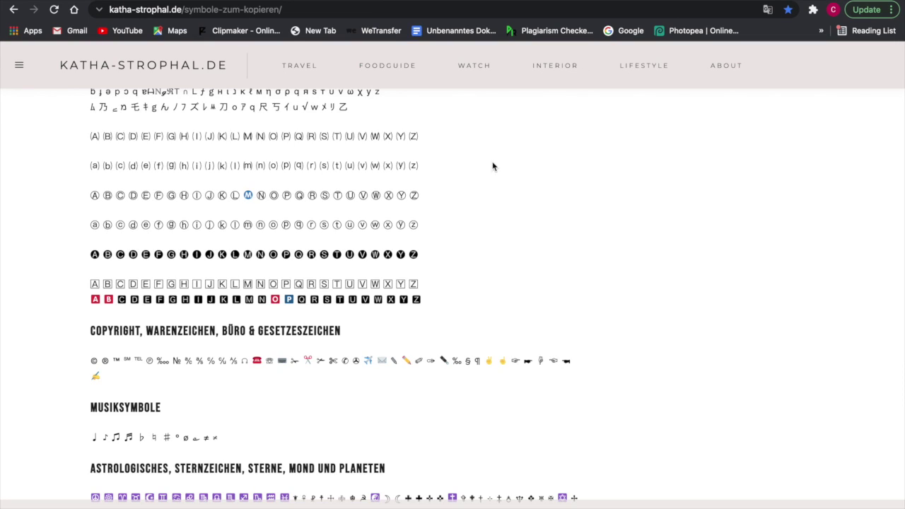
{"action": "scroll", "coordinate": [395, 218], "scroll_direction": "down", "scroll_amount": 6}
{"action": "scroll", "coordinate": [396, 221], "scroll_direction": "down", "scroll_amount": 5}
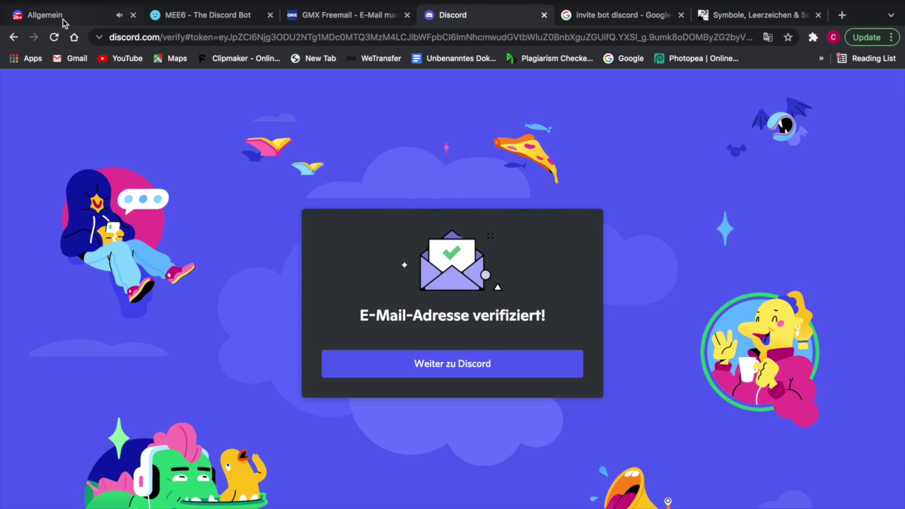
- Switch back to the test server's Allgemein channel in Discord
{"action": "left_click", "coordinate": [62, 19]}
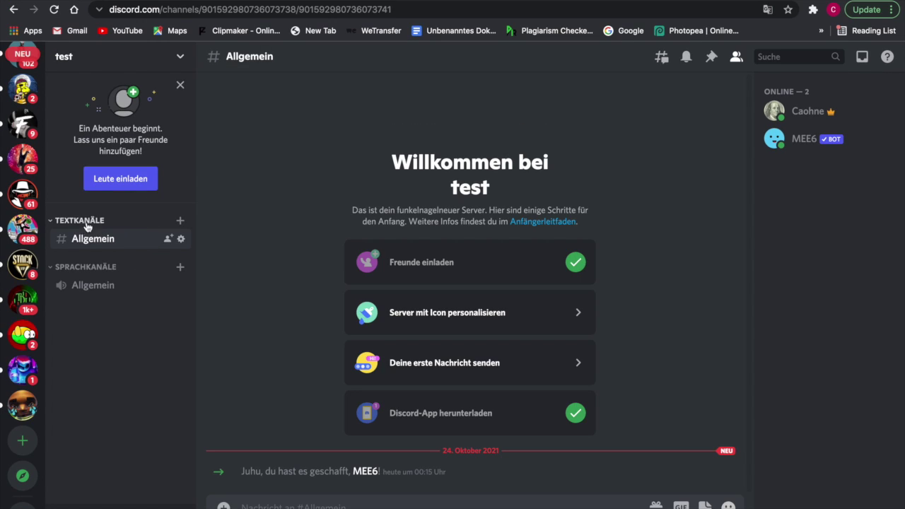
- Create a text channel named annoucements in the Textkanäle category, leaving it non-private
{"action": "left_click", "coordinate": [180, 220]}
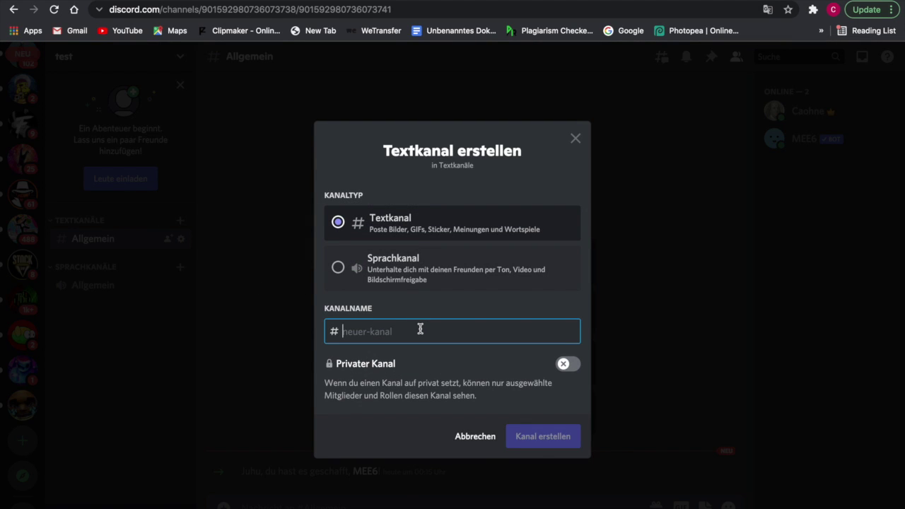
{"action": "type", "text": "anno"}
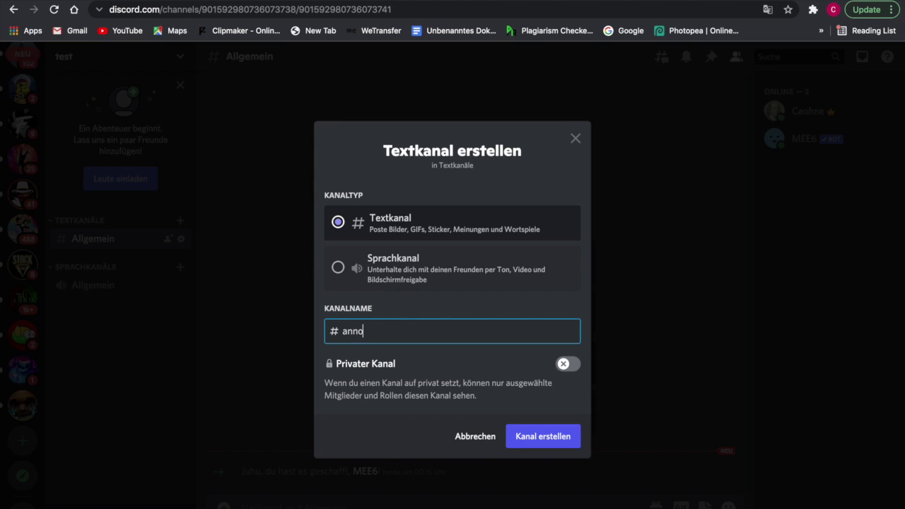
{"action": "type", "text": "ucements"}
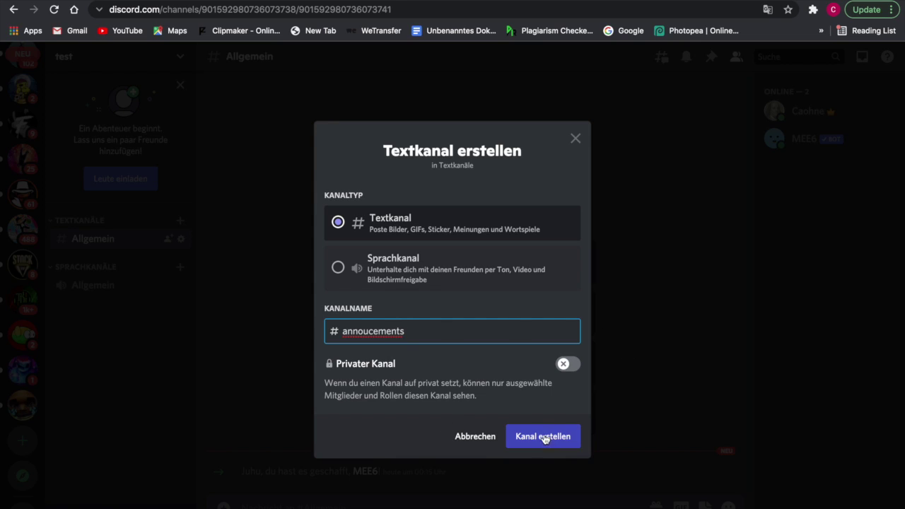
{"action": "left_click", "coordinate": [571, 435]}
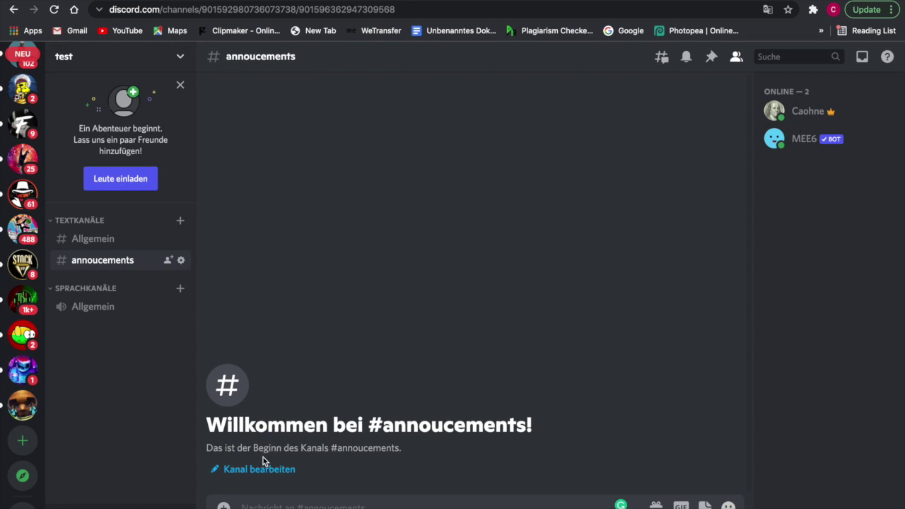
{"action": "left_click", "coordinate": [256, 470]}
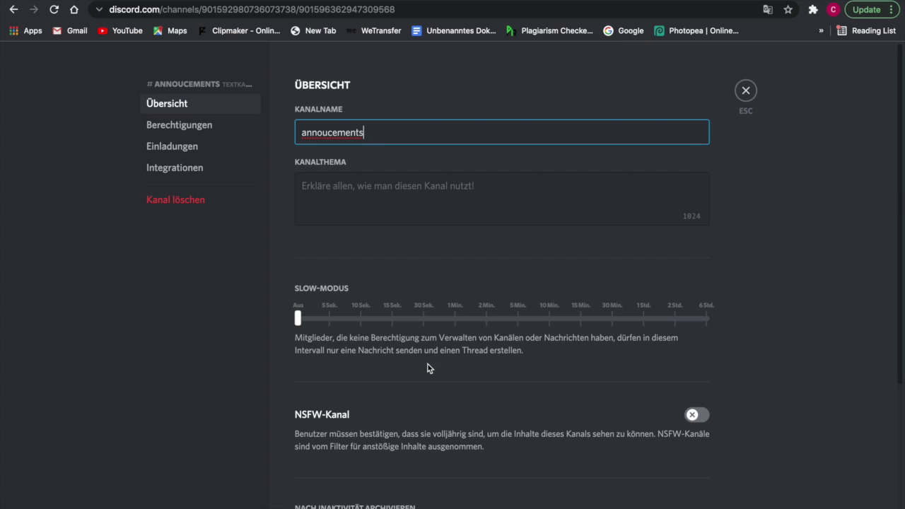
{"action": "scroll", "coordinate": [428, 367], "scroll_direction": "down", "scroll_amount": 2}
{"action": "scroll", "coordinate": [427, 367], "scroll_direction": "down", "scroll_amount": 5}
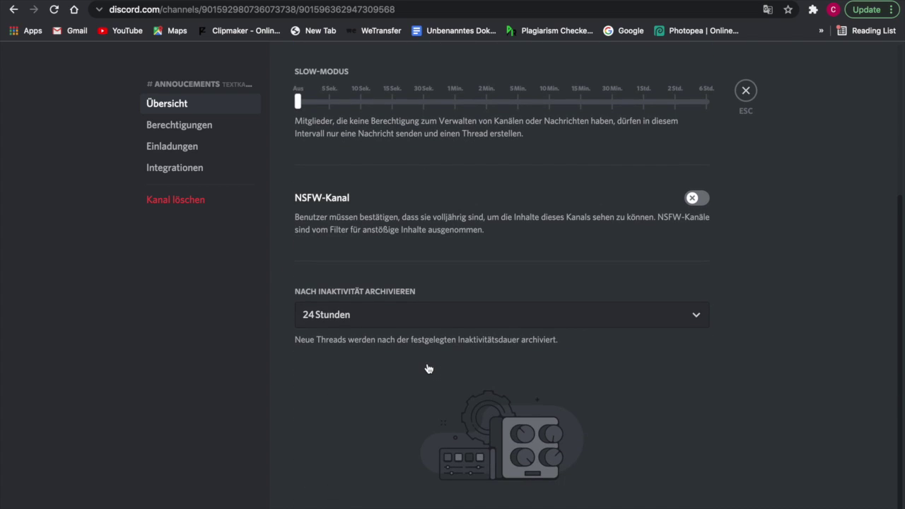
{"action": "left_click", "coordinate": [189, 127]}
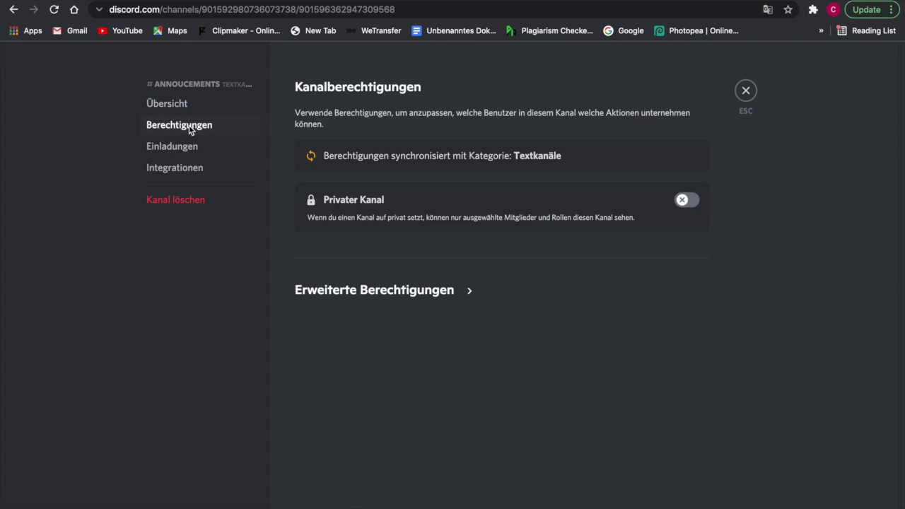
{"action": "left_click", "coordinate": [200, 149]}
{"action": "left_click", "coordinate": [193, 127]}
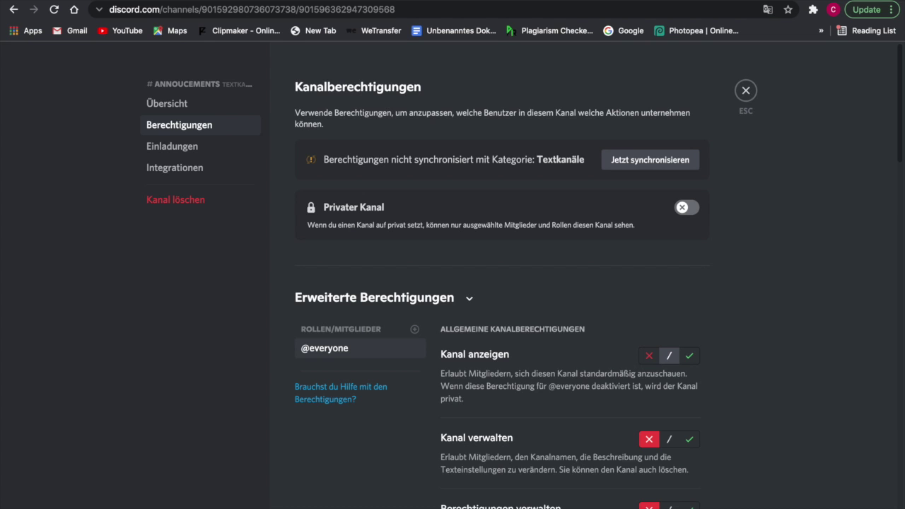
{"action": "scroll", "coordinate": [288, 219], "scroll_direction": "down", "scroll_amount": 8}
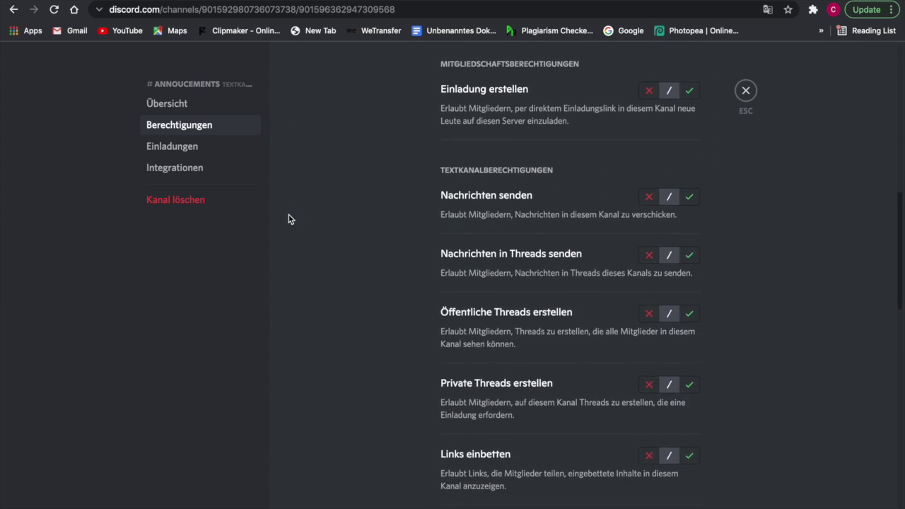
{"action": "left_click", "coordinate": [648, 188]}
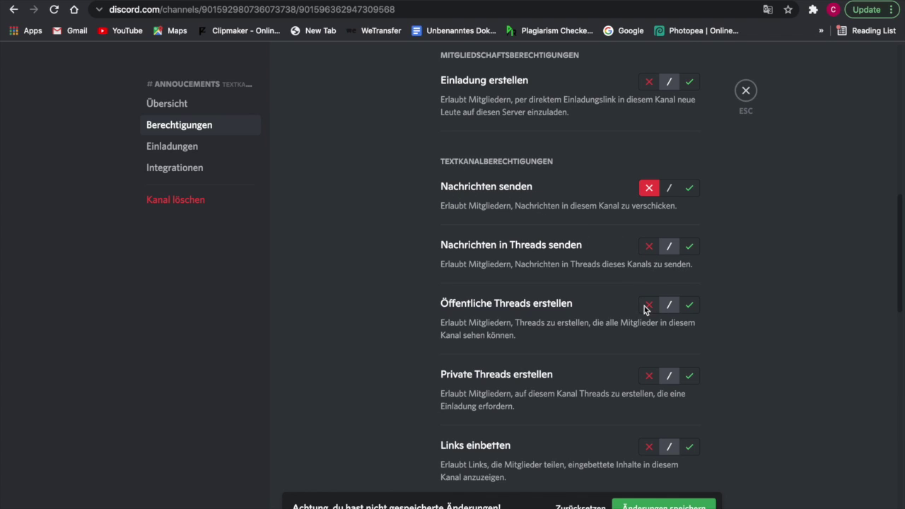
{"action": "scroll", "coordinate": [644, 308], "scroll_direction": "down", "scroll_amount": 10}
{"action": "scroll", "coordinate": [617, 285], "scroll_direction": "up", "scroll_amount": 6}
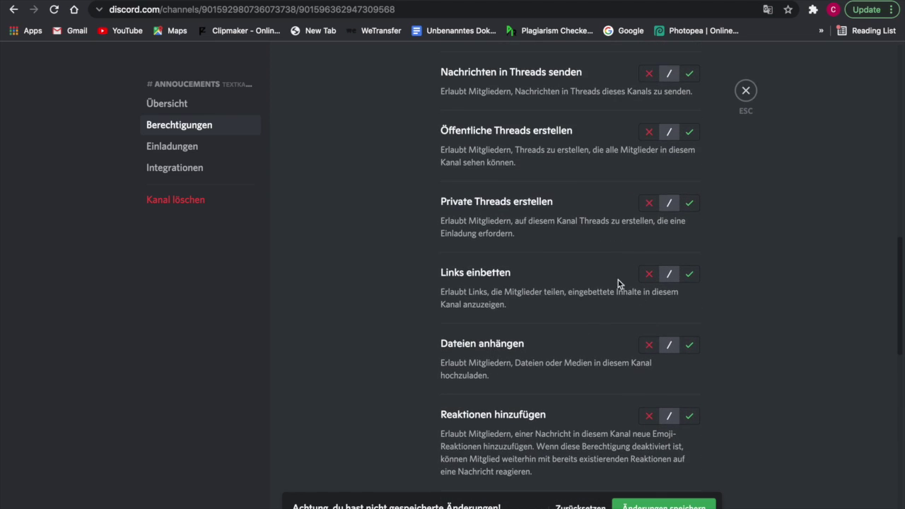
{"action": "scroll", "coordinate": [295, 132], "scroll_direction": "up", "scroll_amount": 8}
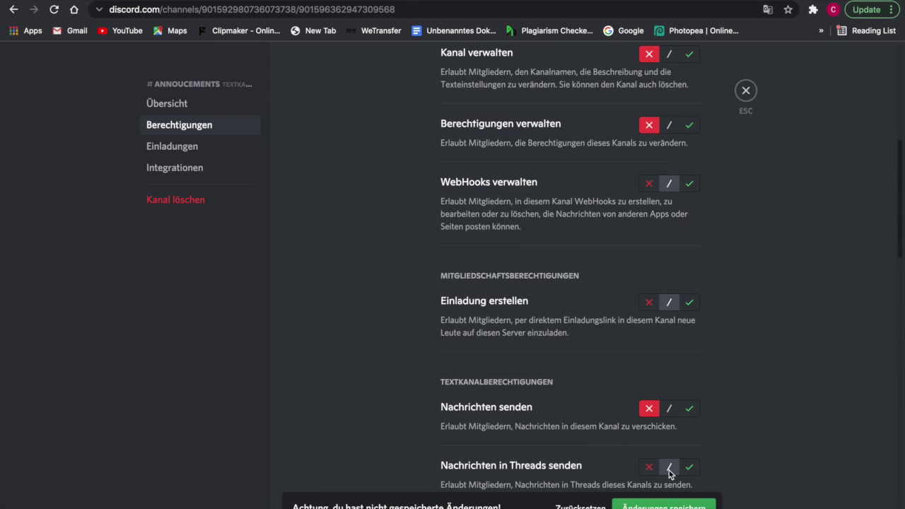
{"action": "scroll", "coordinate": [622, 285], "scroll_direction": "up", "scroll_amount": 5}
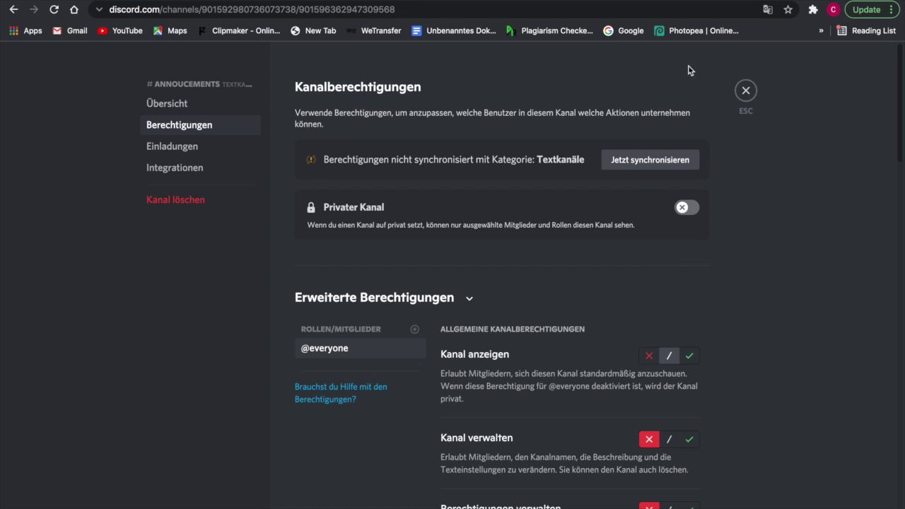
{"action": "left_click", "coordinate": [746, 90]}
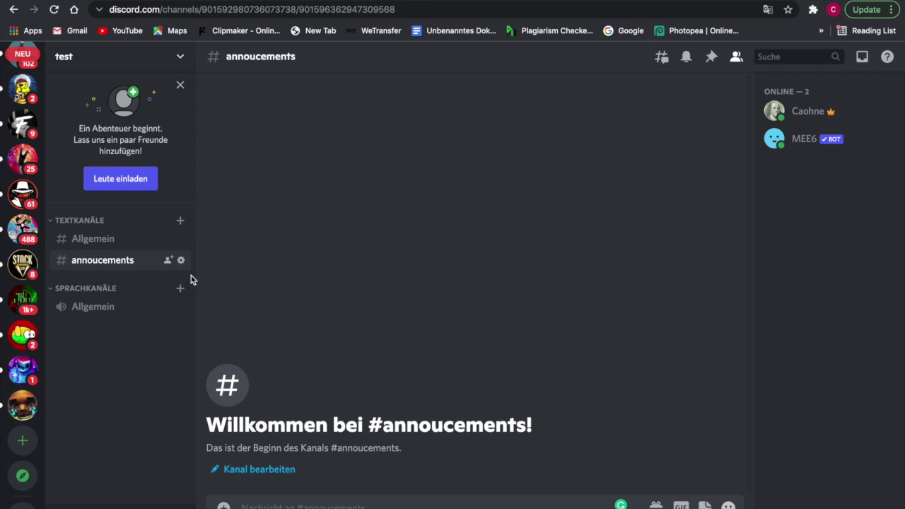
- Open the annoucements channel's name for editing and copy the clapping hands emoji from the Hände section of katha-strophal.de
{"action": "left_click", "coordinate": [181, 261]}
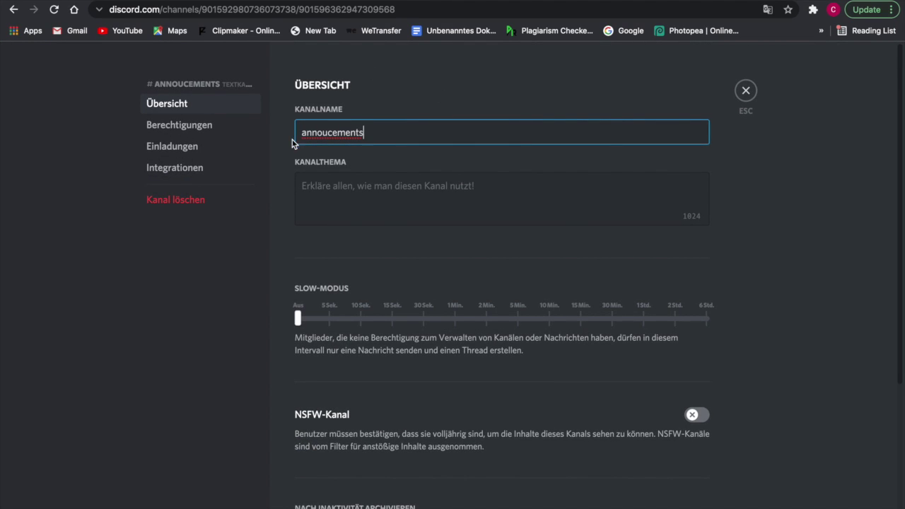
{"action": "left_click", "coordinate": [301, 133]}
{"action": "left_click", "coordinate": [736, 2]}
{"action": "scroll", "coordinate": [360, 343], "scroll_direction": "down", "scroll_amount": 6}
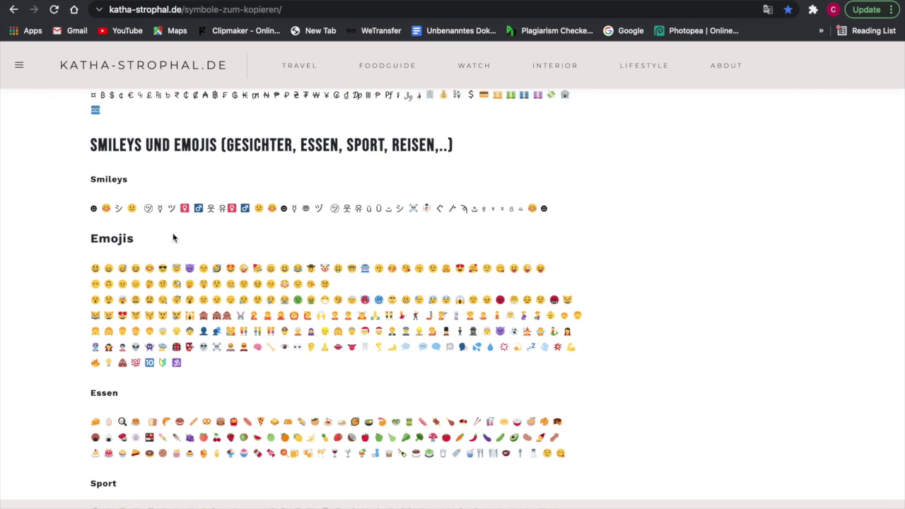
{"action": "scroll", "coordinate": [225, 345], "scroll_direction": "down", "scroll_amount": 10}
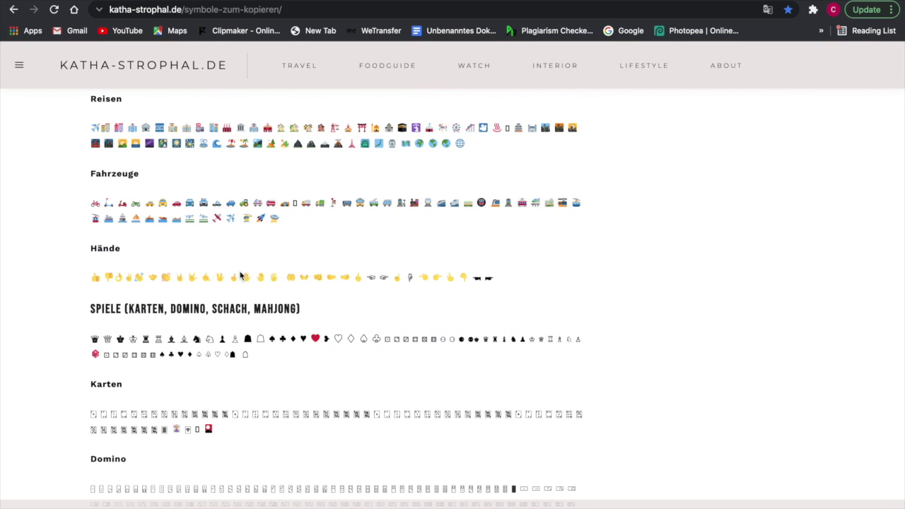
{"action": "left_click", "coordinate": [165, 276]}
{"action": "left_click", "coordinate": [119, 2]}
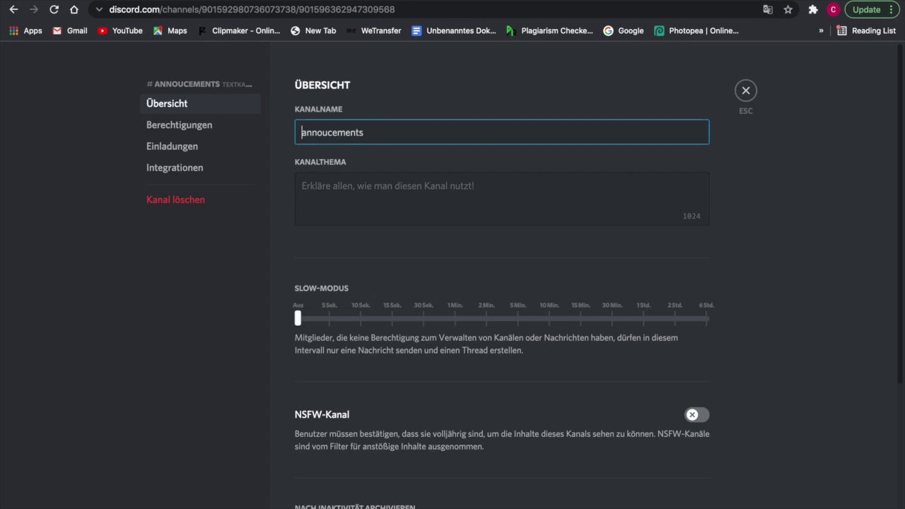
- Insert the copied clapping hands emoji before the channel name annoucements, save the change and close the settings
{"action": "left_click", "coordinate": [307, 132]}
{"action": "type", "text": "👉"}
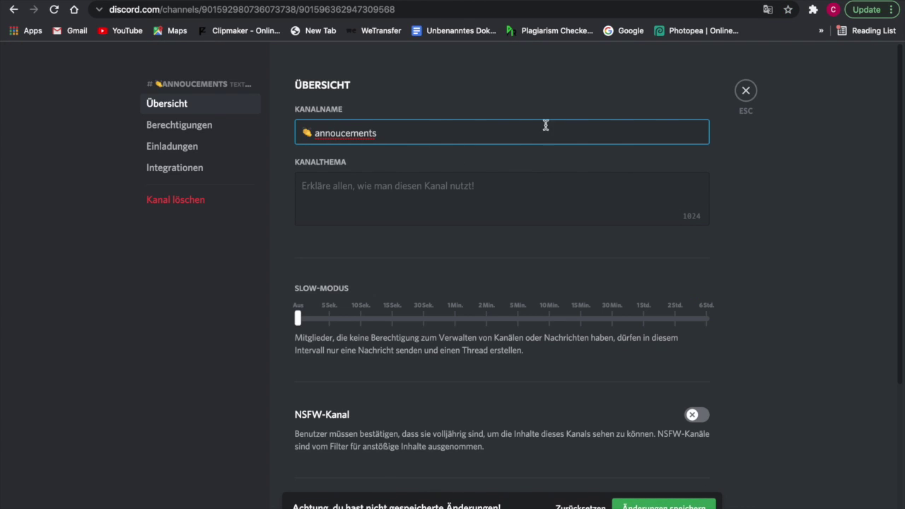
{"action": "left_click", "coordinate": [668, 503]}
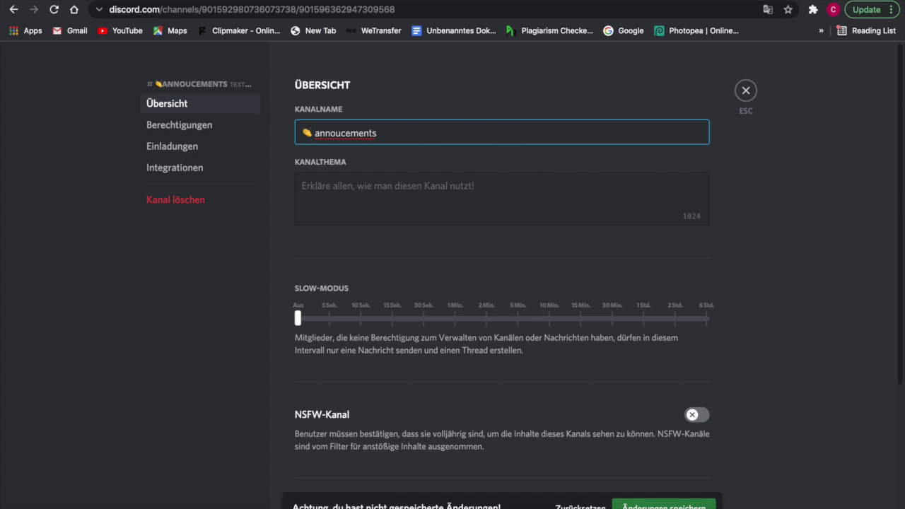
{"action": "left_click", "coordinate": [746, 91]}
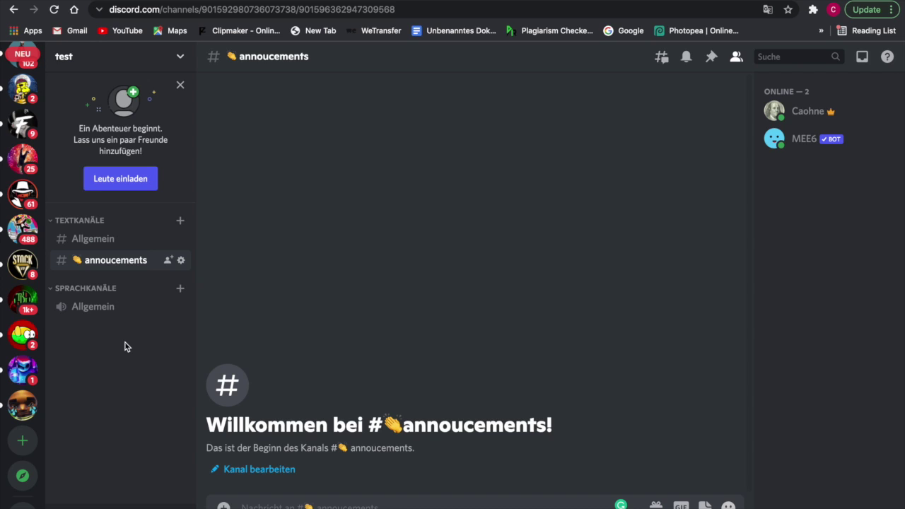
- Rename the Textkanäle category as General and put the annoucements channel in a new Info category above it
{"action": "left_click", "coordinate": [166, 235]}
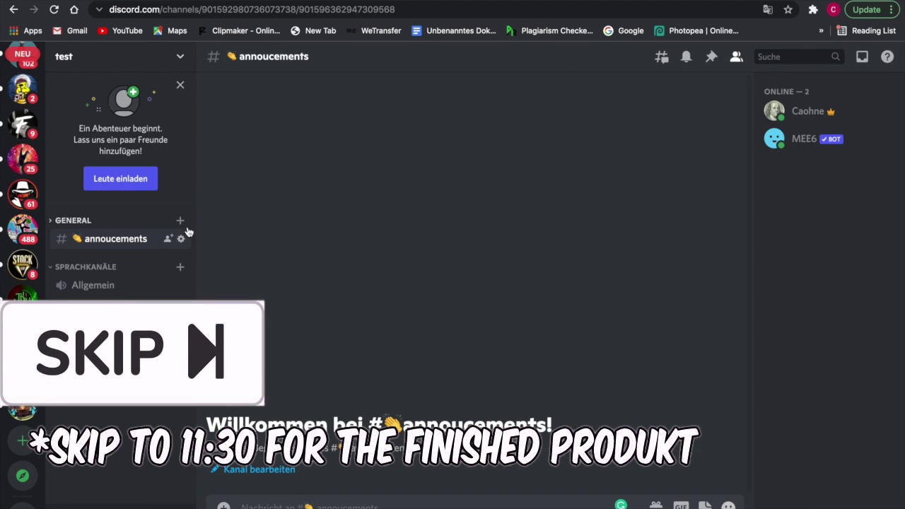
{"action": "right_click", "coordinate": [113, 241]}
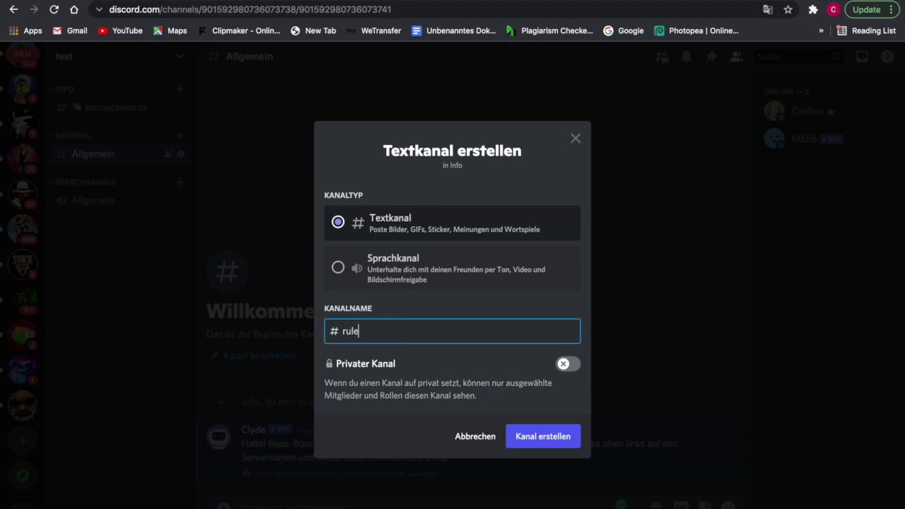
- Create a text channel named rules in the Info category, with the copied 💥 emoji before its name
{"action": "type", "text": "s"}
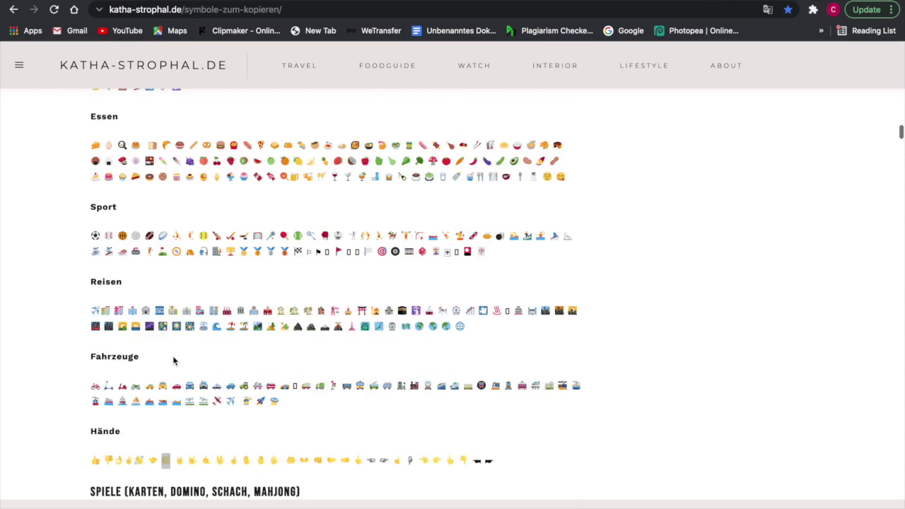
{"action": "scroll", "coordinate": [172, 360], "scroll_direction": "up", "scroll_amount": 3}
{"action": "left_click", "coordinate": [557, 209]}
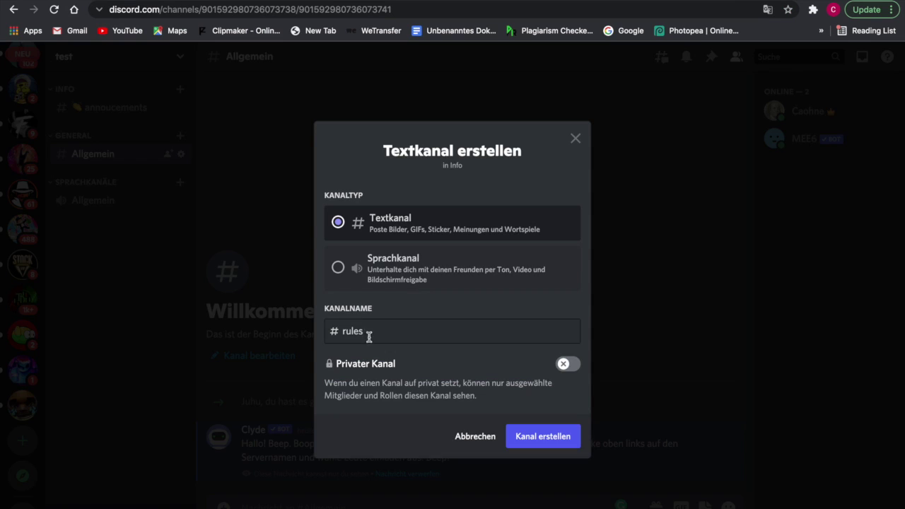
{"action": "type", "text": "💥"}
{"action": "left_click", "coordinate": [542, 436]}
{"action": "left_click", "coordinate": [180, 89]}
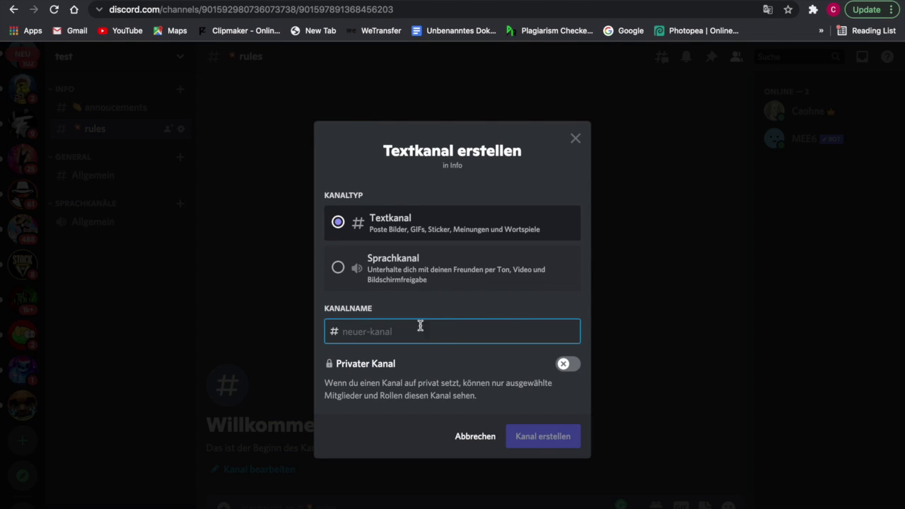
{"action": "left_click", "coordinate": [475, 436]}
- Move the Allgemein text channel to the top of the Info category and rename it new-people with a person emoji in front
{"action": "left_click", "coordinate": [111, 176]}
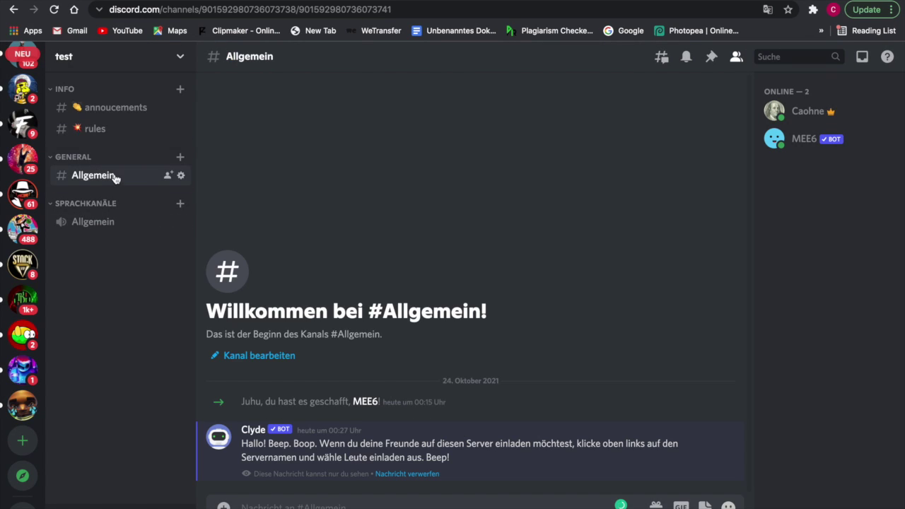
{"action": "left_click_drag", "start_coordinate": [111, 175], "coordinate": [92, 107]}
{"action": "right_click", "coordinate": [121, 115]}
{"action": "left_click", "coordinate": [172, 202]}
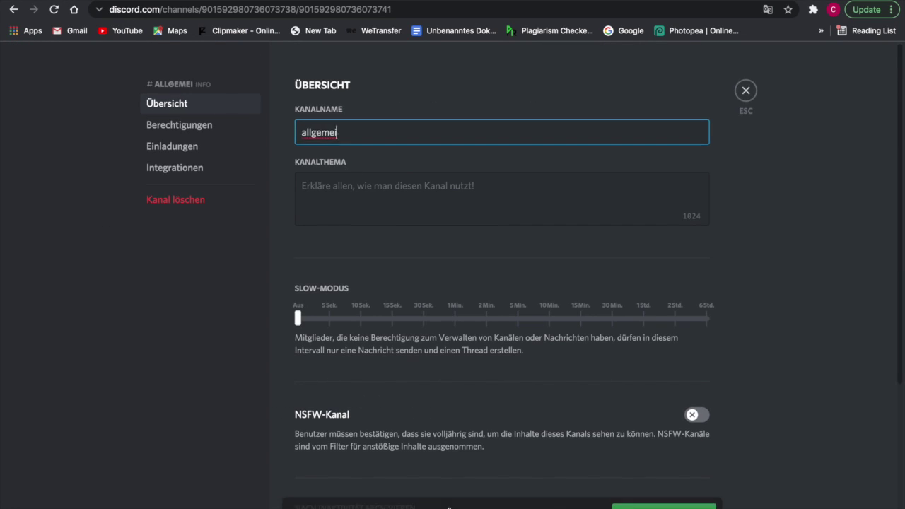
{"action": "key", "text": "ctrl+a"}
{"action": "type", "text": "new-people"}
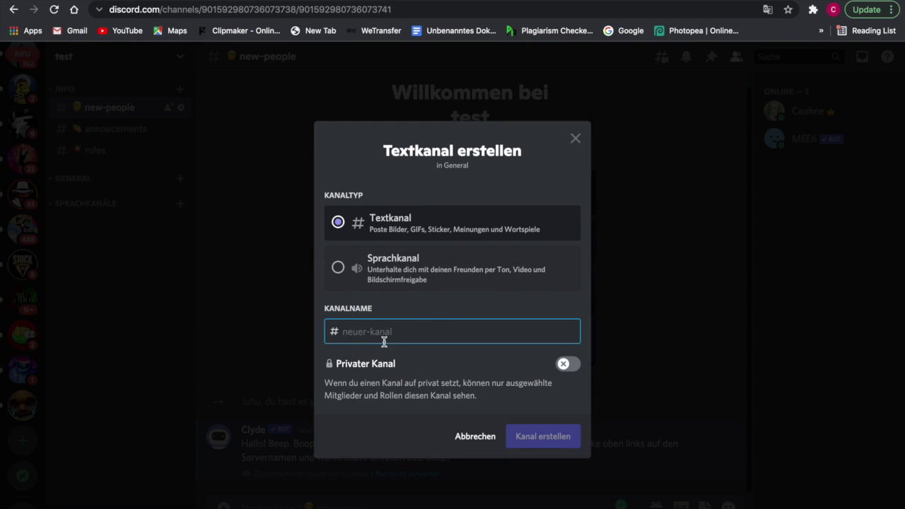
- Create a text channel named general-chat in the General category, with the 💨 emoji copied from katha-strophal.de before its name
{"action": "type", "text": "general-chat"}
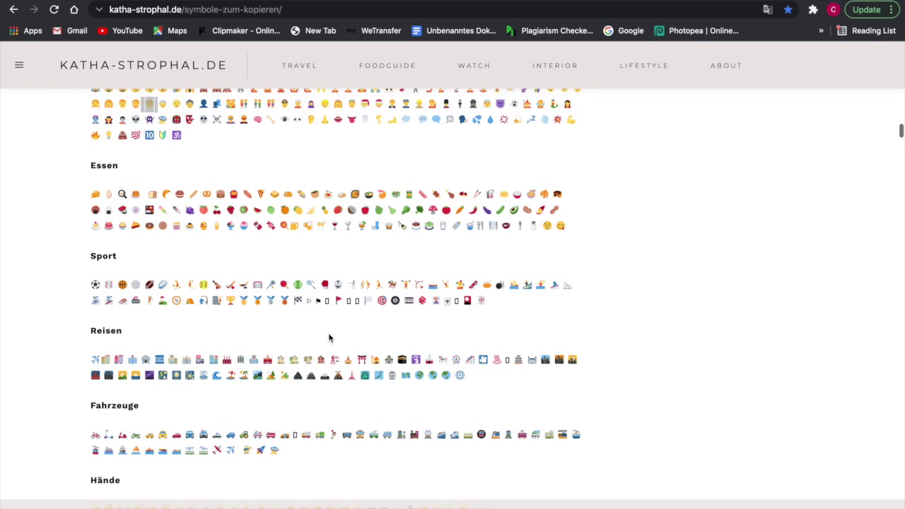
{"action": "scroll", "coordinate": [330, 337], "scroll_direction": "down", "scroll_amount": 3}
{"action": "scroll", "coordinate": [329, 337], "scroll_direction": "down", "scroll_amount": 2}
{"action": "scroll", "coordinate": [329, 337], "scroll_direction": "up", "scroll_amount": 7}
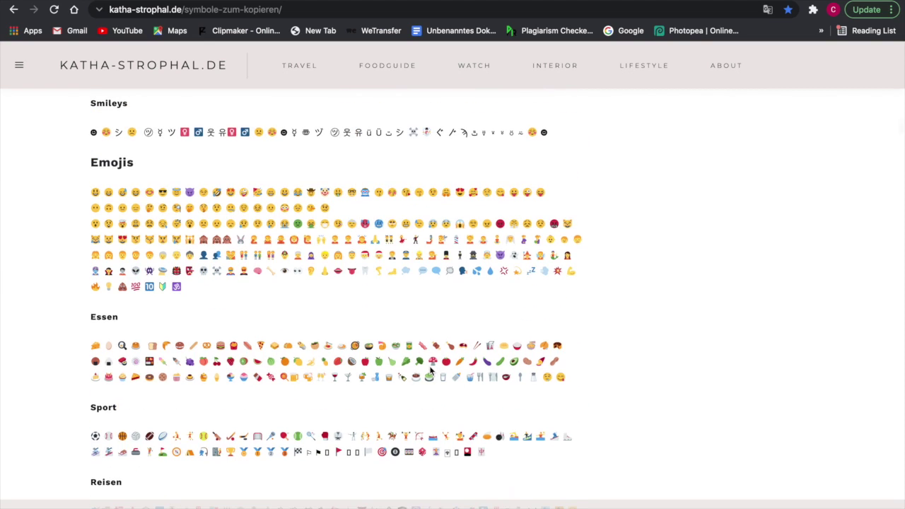
{"action": "left_click", "coordinate": [548, 272]}
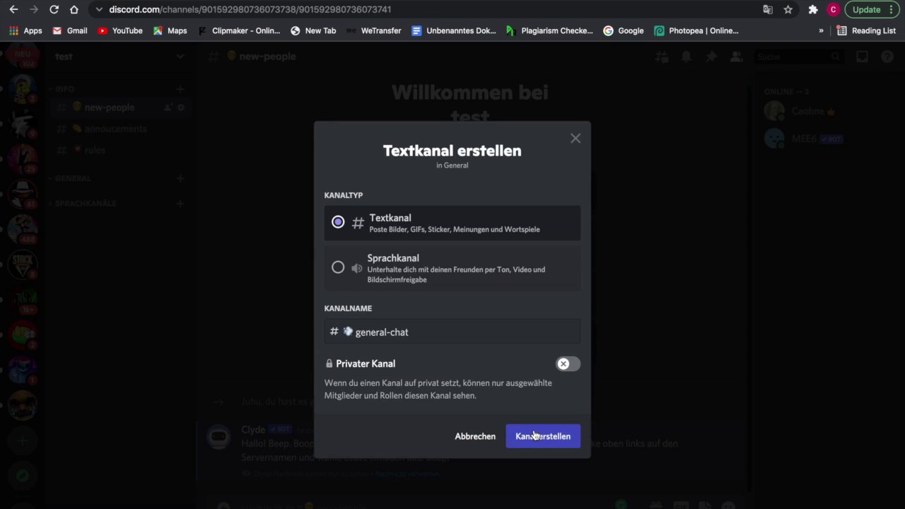
- Create a text channel named memes in the General category, with a monkey emoji copied from katha-strophal.de before its name
{"action": "left_click", "coordinate": [446, 319]}
{"action": "key", "text": "super+a"}
{"action": "key", "text": "BackSpace"}
{"action": "type", "text": "memes"}
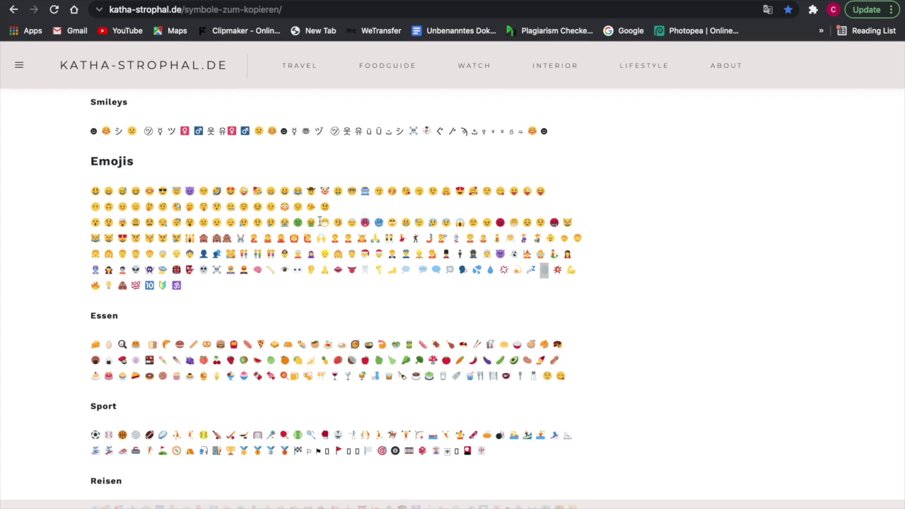
{"action": "scroll", "coordinate": [289, 337], "scroll_direction": "down", "scroll_amount": 4}
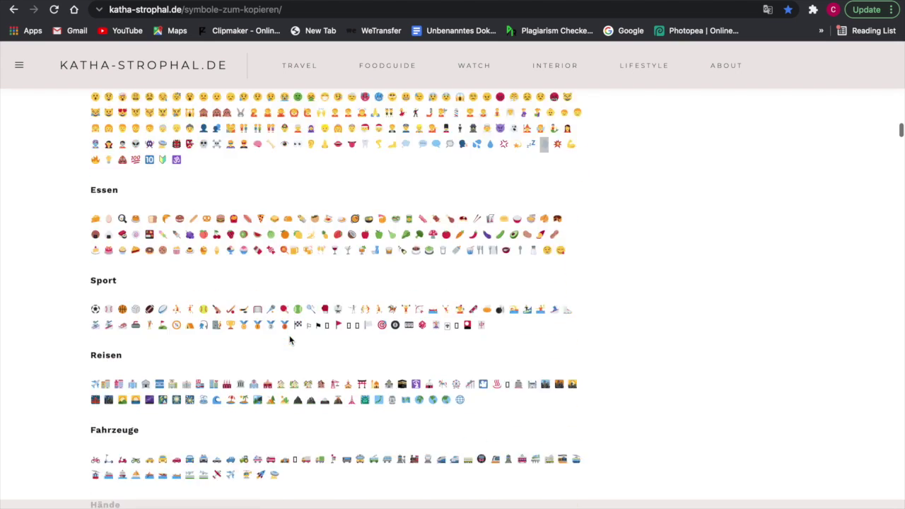
{"action": "scroll", "coordinate": [289, 338], "scroll_direction": "up", "scroll_amount": 3}
{"action": "left_click", "coordinate": [204, 202]}
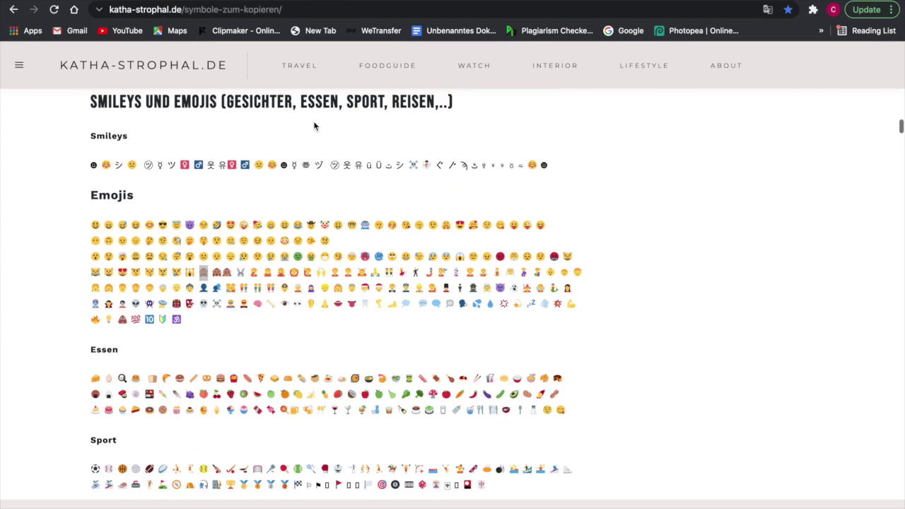
- Create a second memes text channel in the General category, with the copied 🔥 emoji before its name
{"action": "scroll", "coordinate": [362, 241], "scroll_direction": "down", "scroll_amount": 1}
{"action": "scroll", "coordinate": [362, 241], "scroll_direction": "down", "scroll_amount": 2}
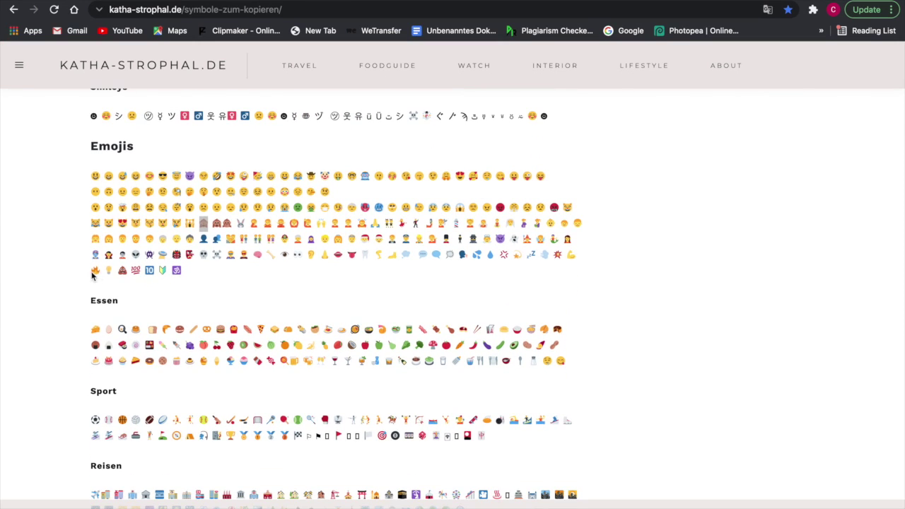
{"action": "left_click", "coordinate": [95, 271]}
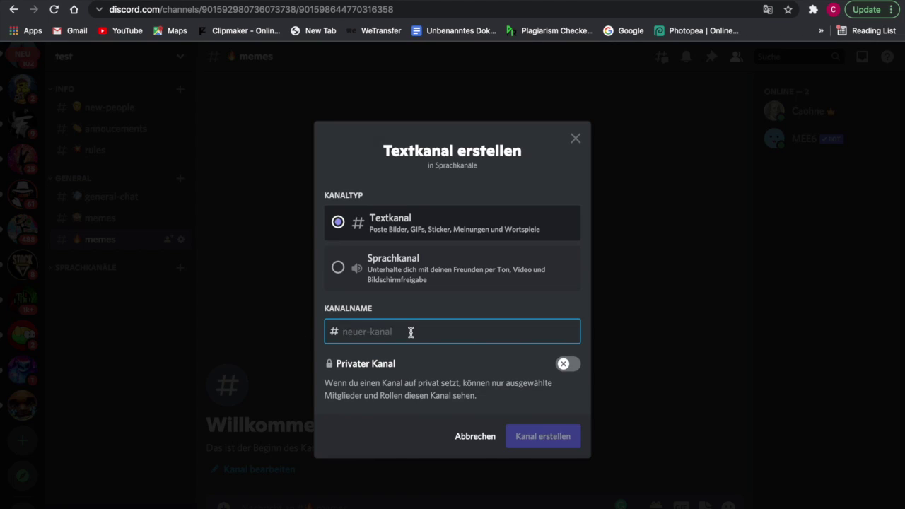
- Rename the Allgemein voice channel in the Sprachkanäle category as chill voice
{"action": "type", "text": "chill-voice"}
{"action": "left_click", "coordinate": [338, 266]}
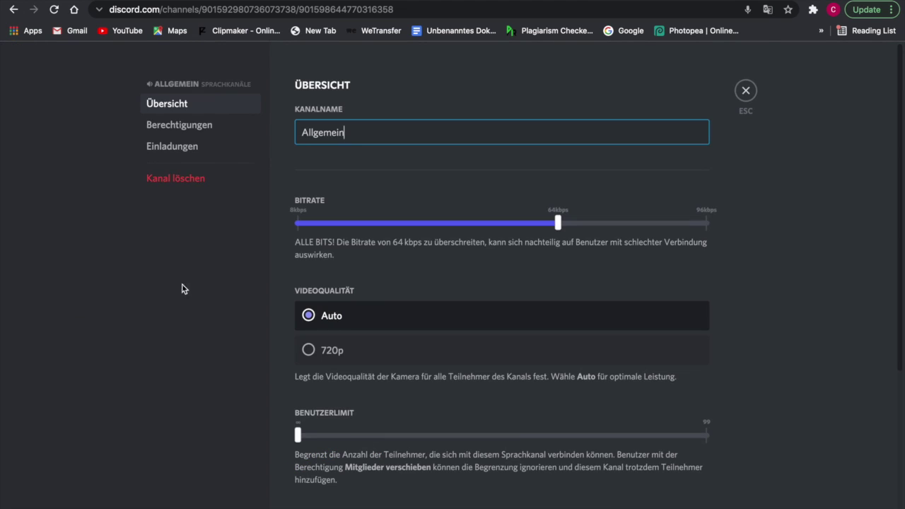
{"action": "type", "text": "chill"}
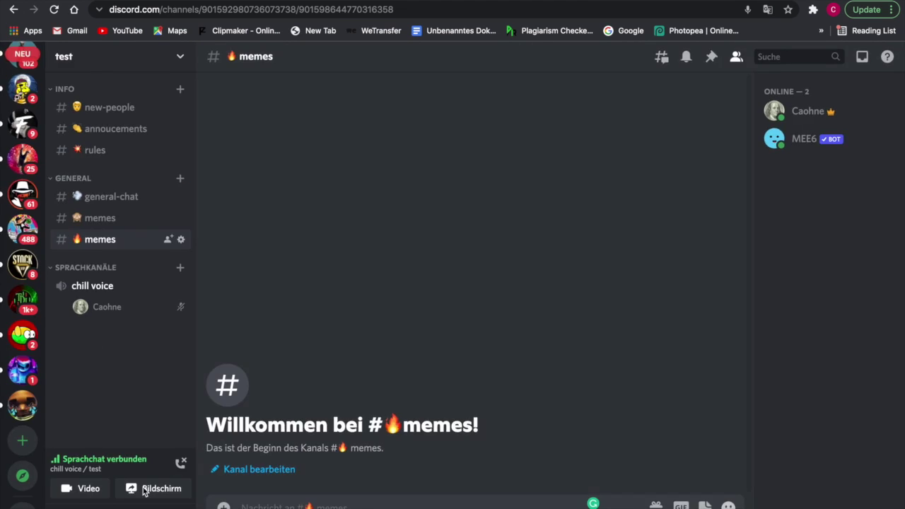
- Create a category named Server stats and place it above the Info category
{"action": "right_click", "coordinate": [111, 324]}
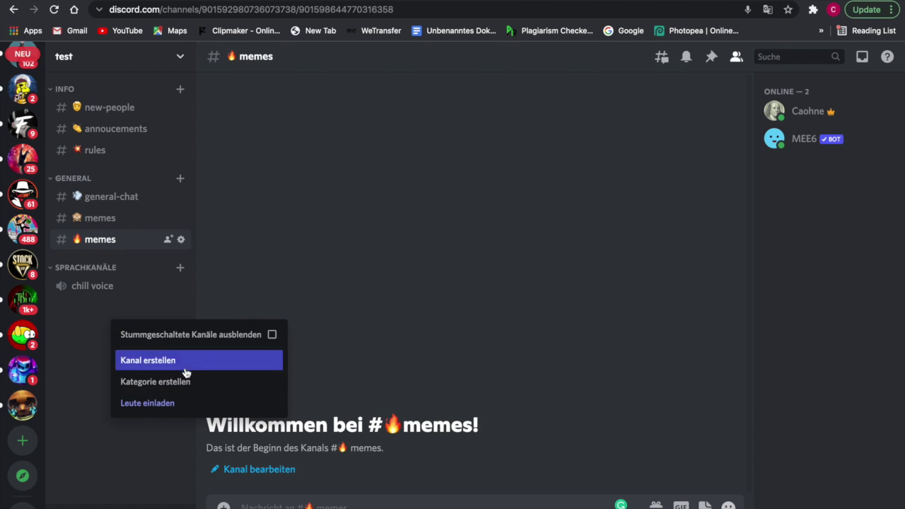
{"action": "left_click", "coordinate": [155, 381]}
{"action": "type", "text": "Server stats"}
{"action": "left_click", "coordinate": [537, 381]}
- Create a voice channel named lounch November 2 in the Server stats category, with the copied 👾 emoji before its name
{"action": "left_click", "coordinate": [180, 88]}
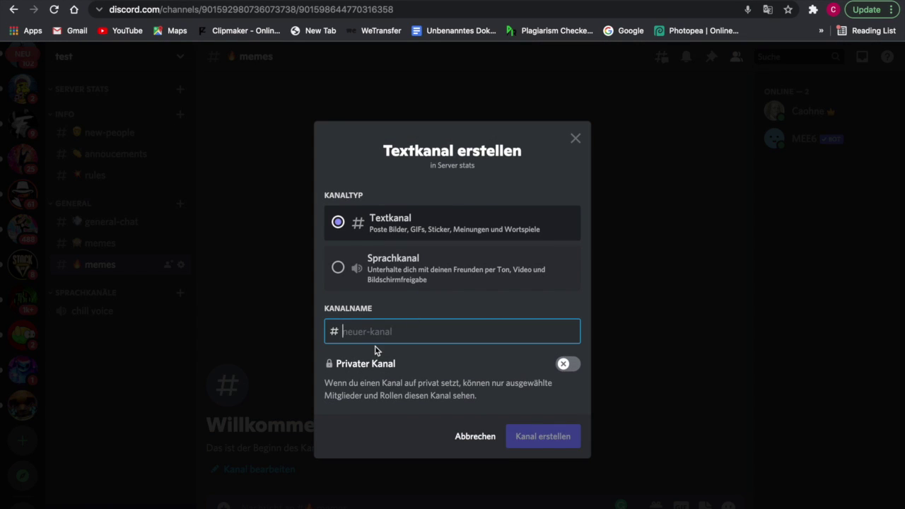
{"action": "type", "text": "lounch-november-2"}
{"action": "left_click", "coordinate": [338, 267]}
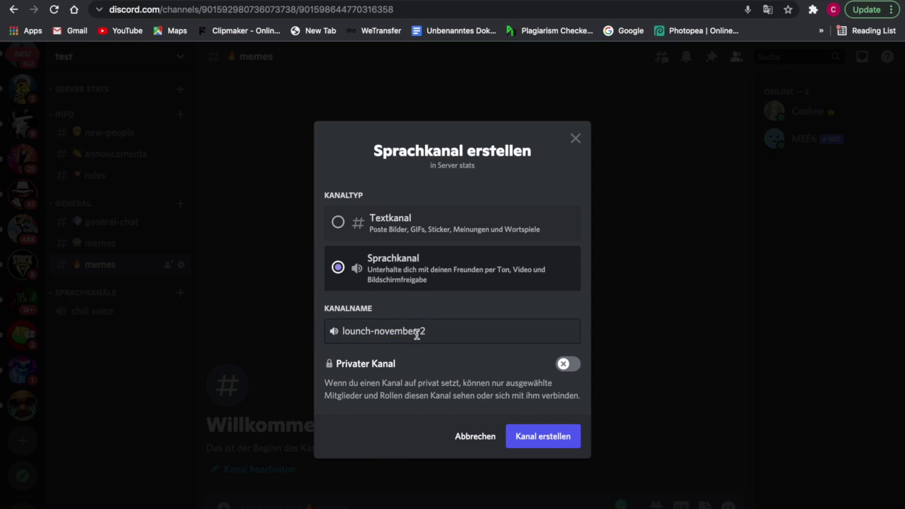
{"action": "left_click", "coordinate": [418, 329]}
{"action": "key", "text": "ctrl+Tab"}
{"action": "left_click", "coordinate": [148, 254]}
{"action": "key", "text": "ctrl+shift+Tab"}
{"action": "type", "text": "👾"}
{"action": "left_click", "coordinate": [548, 437]}
{"action": "left_click", "coordinate": [549, 437]}
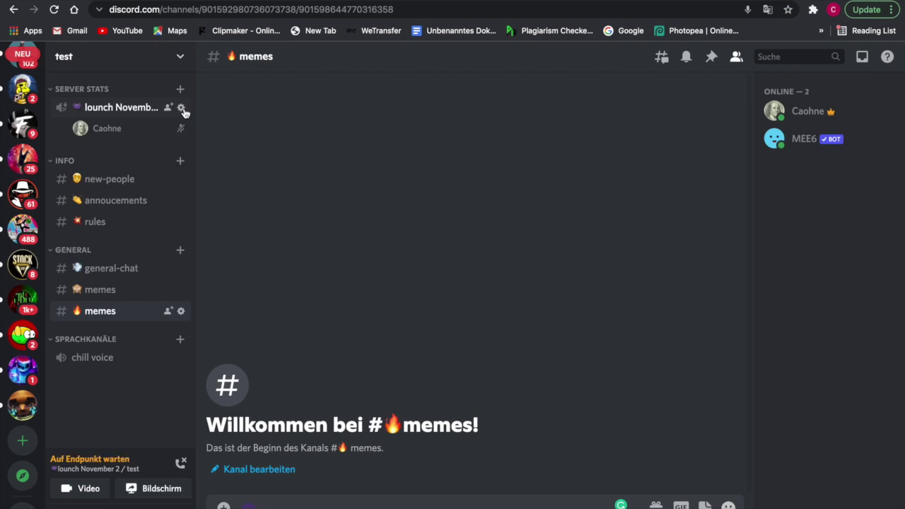
- Create a text channel named fan-art in the General category, with the 🌇 emoji copied from katha-strophal.de before its name
{"action": "left_click", "coordinate": [179, 271]}
{"action": "type", "text": "fan-art"}
{"action": "key", "text": "ctrl+Tab"}
{"action": "scroll", "coordinate": [269, 165], "scroll_direction": "up", "scroll_amount": 1}
{"action": "left_click", "coordinate": [561, 266]}
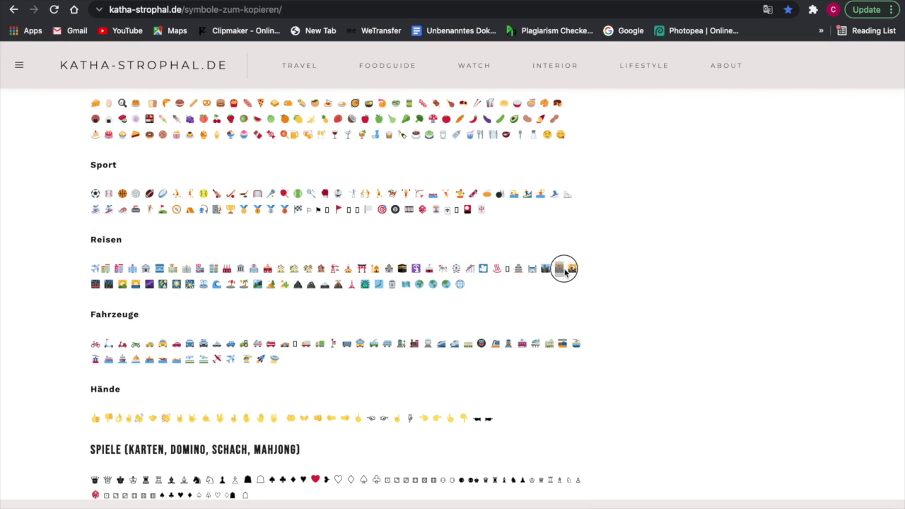
{"action": "key", "text": "ctrl+shift+Tab"}
{"action": "key", "text": "Home"}
{"action": "type", "text": "🌇"}
{"action": "left_click", "coordinate": [543, 435]}
- Copy a vertical bar symbol from katha-strophal.de and put it before the General channels' names, including the 🔥 memes channel
{"action": "key", "text": "ctrl+Tab"}
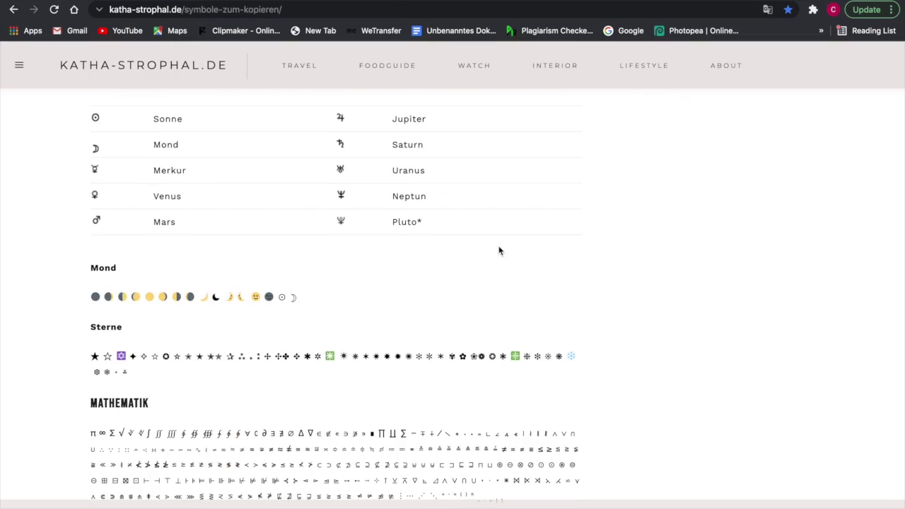
{"action": "scroll", "coordinate": [558, 339], "scroll_direction": "down", "scroll_amount": 10}
{"action": "scroll", "coordinate": [558, 340], "scroll_direction": "up", "scroll_amount": 5}
{"action": "scroll", "coordinate": [558, 340], "scroll_direction": "down", "scroll_amount": 5}
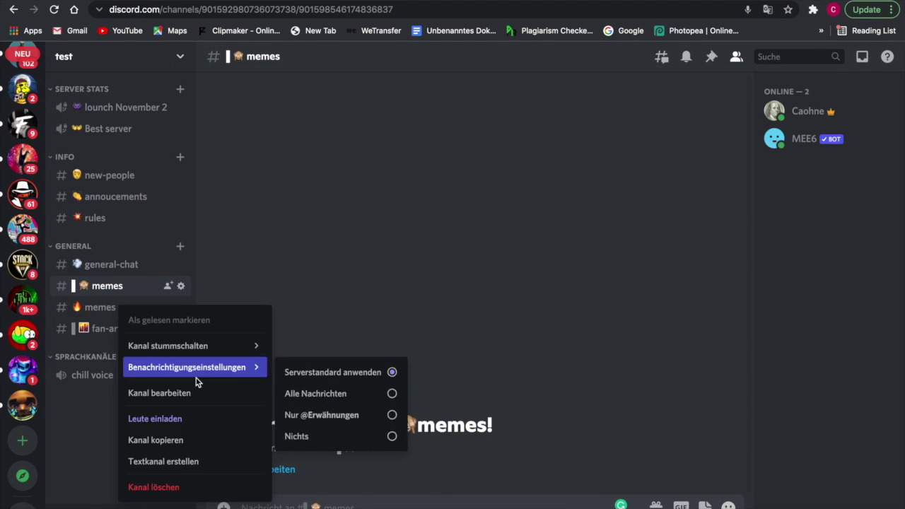
{"action": "left_click", "coordinate": [170, 392]}
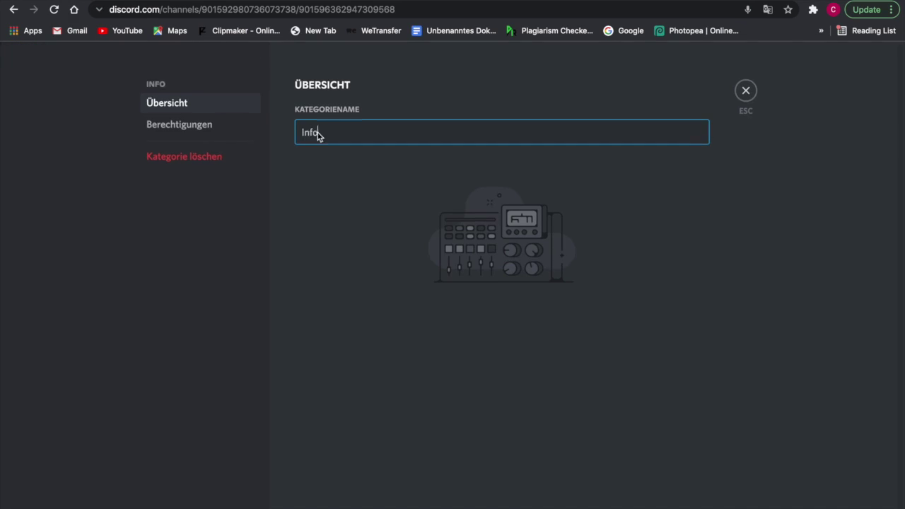
- Frame the Info and General category names with the copied horizontal line symbols on both sides
{"action": "key", "text": "ctrl+v"}
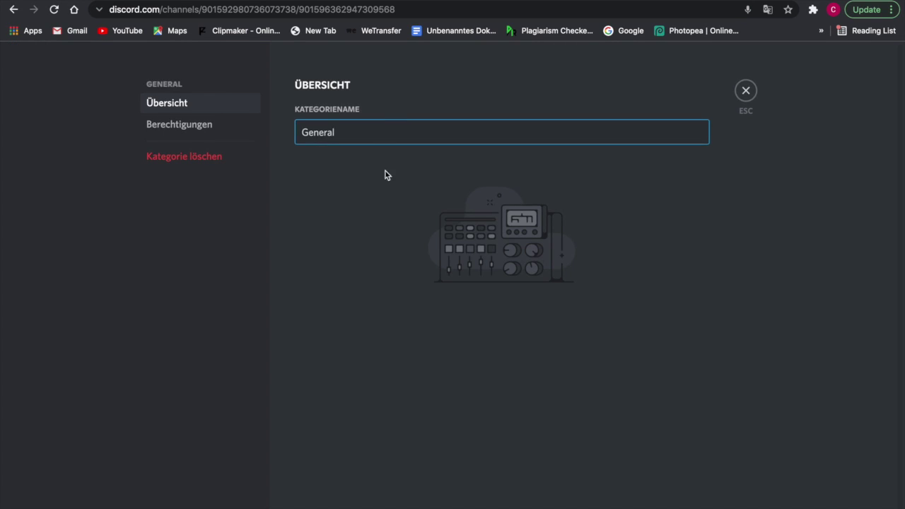
{"action": "key", "text": "Home"}
{"action": "key", "text": "ctrl+v"}
{"action": "key", "text": "End"}
{"action": "key", "text": "ctrl+v"}
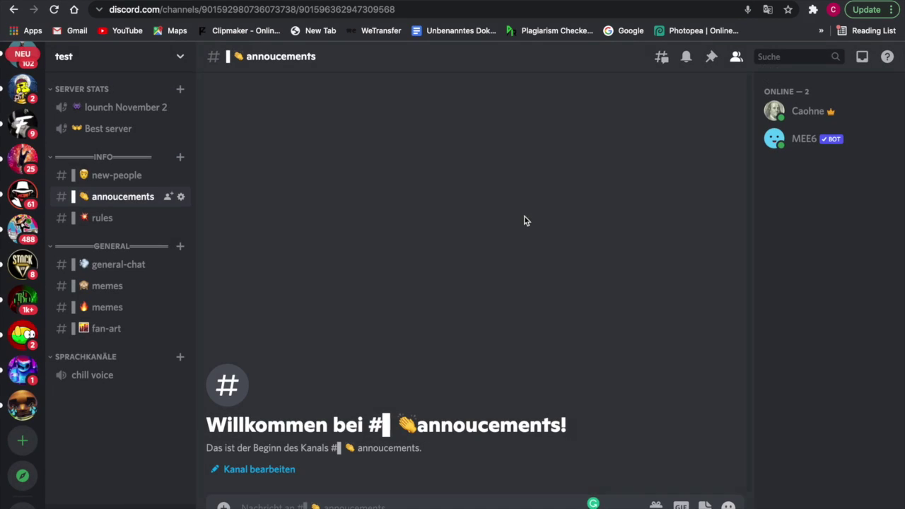
- Rename the Sprachkanäle category as voice, with the copied horizontal line symbols on both sides
{"action": "right_click", "coordinate": [86, 356]}
{"action": "left_click", "coordinate": [162, 460]}
{"action": "key", "text": "ctrl+a"}
{"action": "type", "text": "voice"}
{"action": "key", "text": "Home"}
{"action": "key", "text": "ctrl+v"}
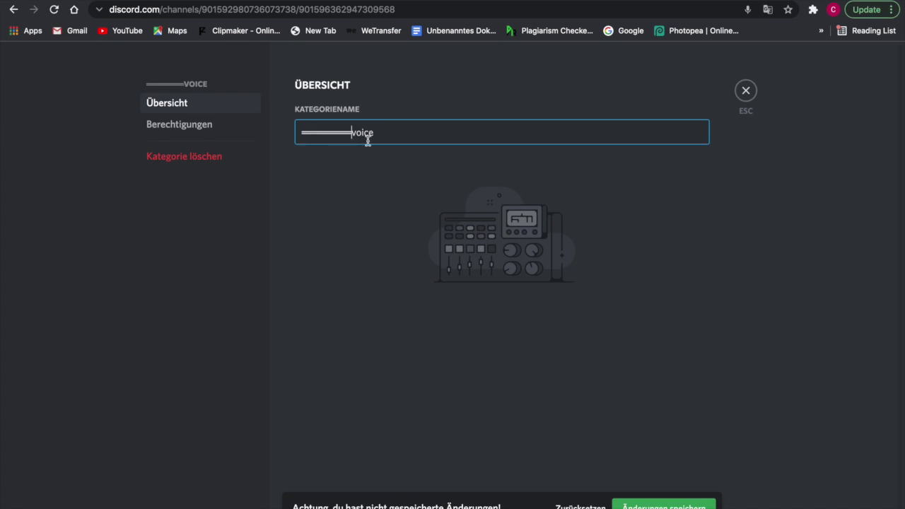
{"action": "key", "text": "End"}
{"action": "key", "text": "ctrl+v"}
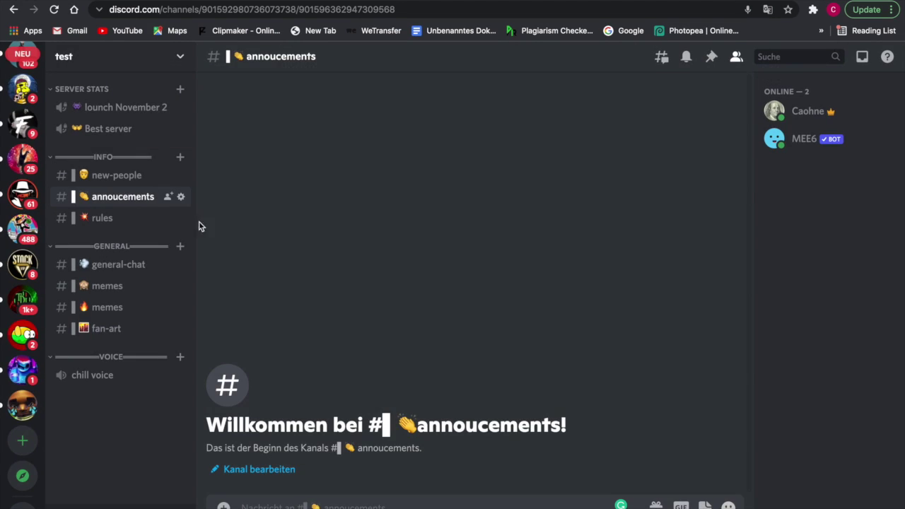
- Re-enter the Info category name with horizontal lines on both sides and frame the Server stats name the same way
{"action": "key", "text": "ctrl+a"}
{"action": "type", "text": "Info"}
{"action": "key", "text": "Home"}
{"action": "key", "text": "ctrl+v"}
{"action": "key", "text": "End"}
{"action": "key", "text": "ctrl+v"}
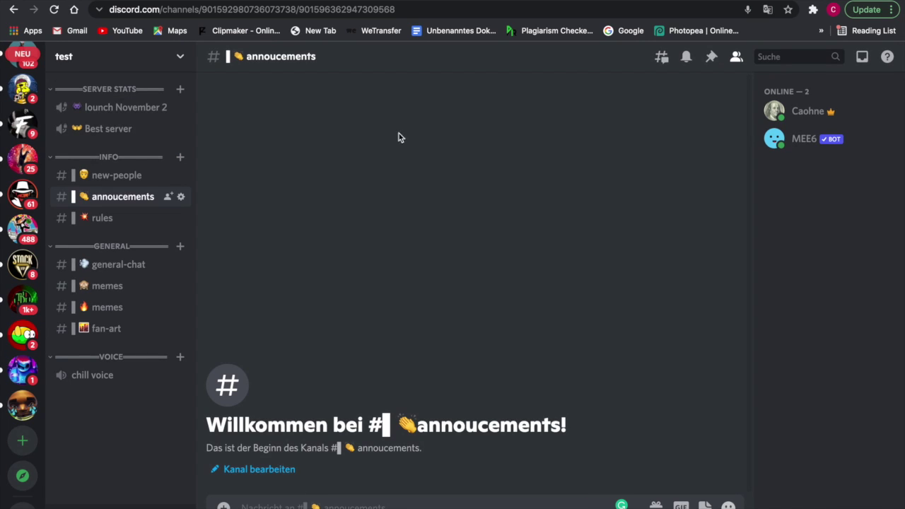
- Put the vertical bar and a ☎ symbol copied from katha-strophal.de before the chill voice channel's name
{"action": "right_click", "coordinate": [99, 374]}
{"action": "left_click", "coordinate": [142, 412]}
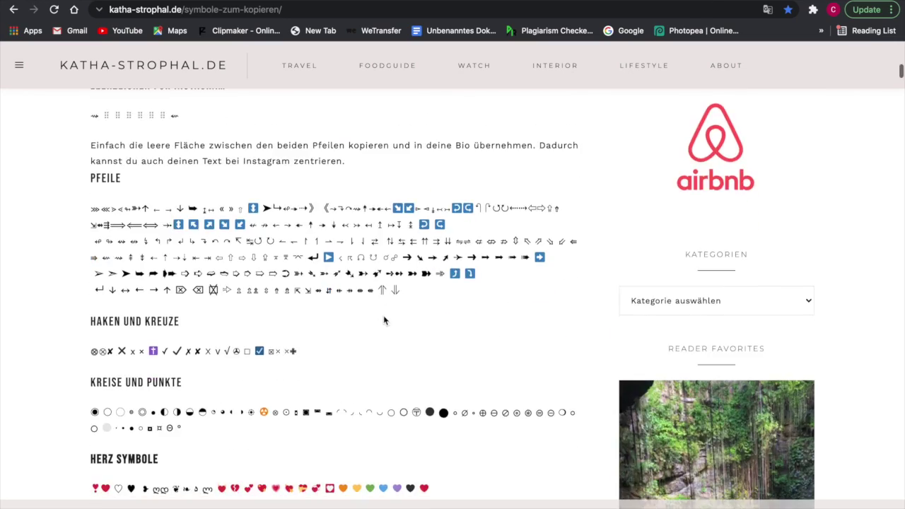
{"action": "scroll", "coordinate": [384, 319], "scroll_direction": "down", "scroll_amount": 10}
{"action": "scroll", "coordinate": [384, 320], "scroll_direction": "down", "scroll_amount": 15}
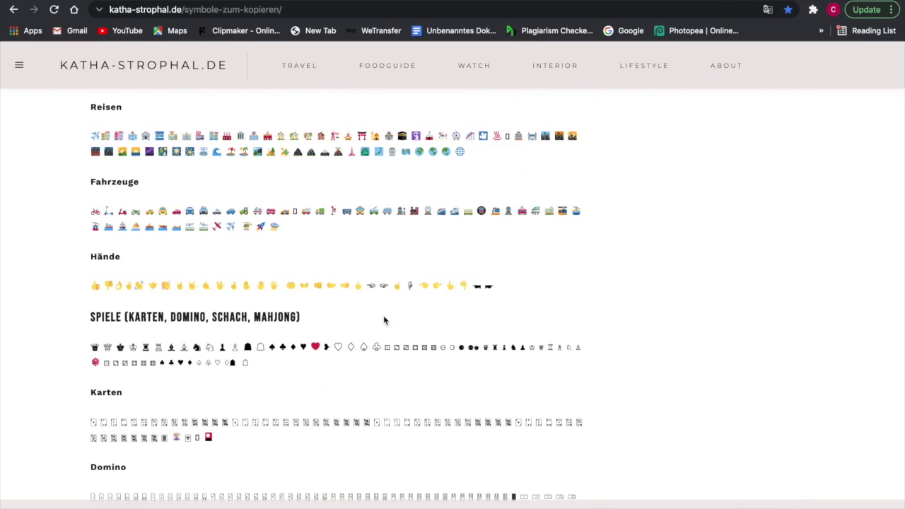
{"action": "left_click", "coordinate": [291, 412]}
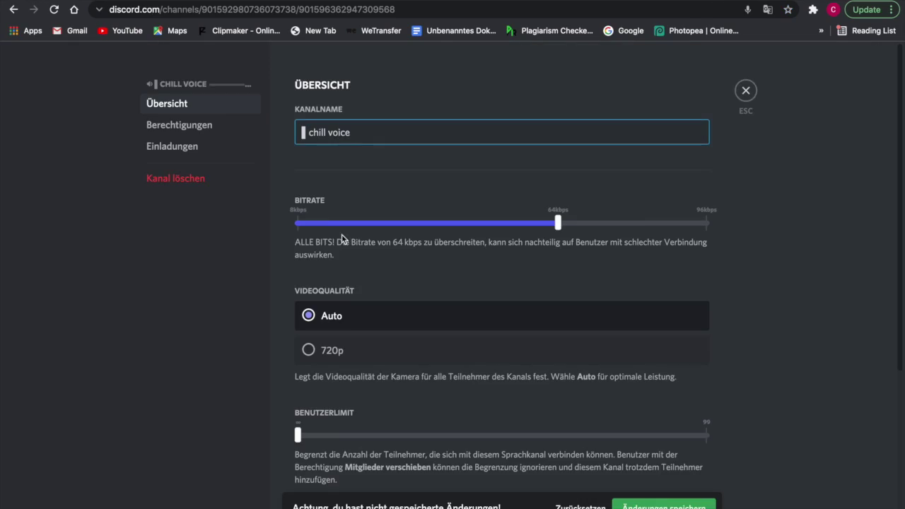
{"action": "type", "text": "☎"}
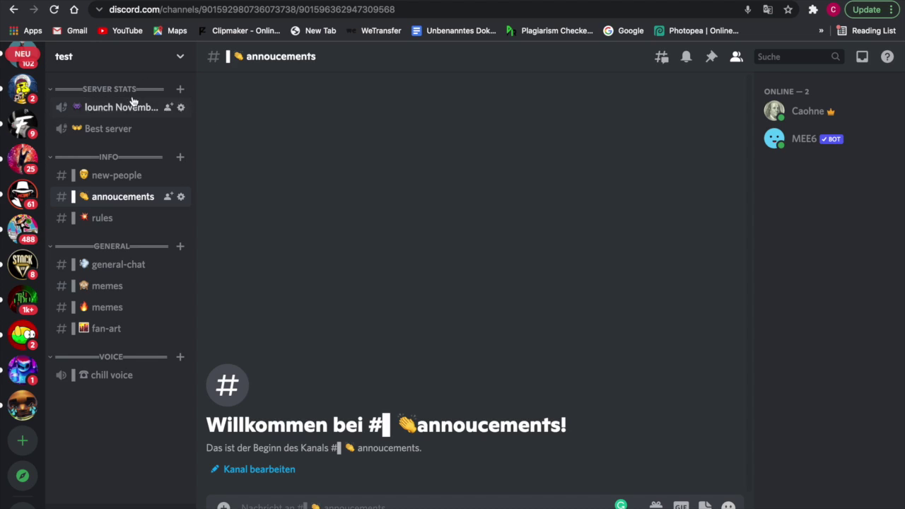
- Examine the server's menu options, its settings overview and the new-people channel's settings
{"action": "left_click", "coordinate": [180, 59]}
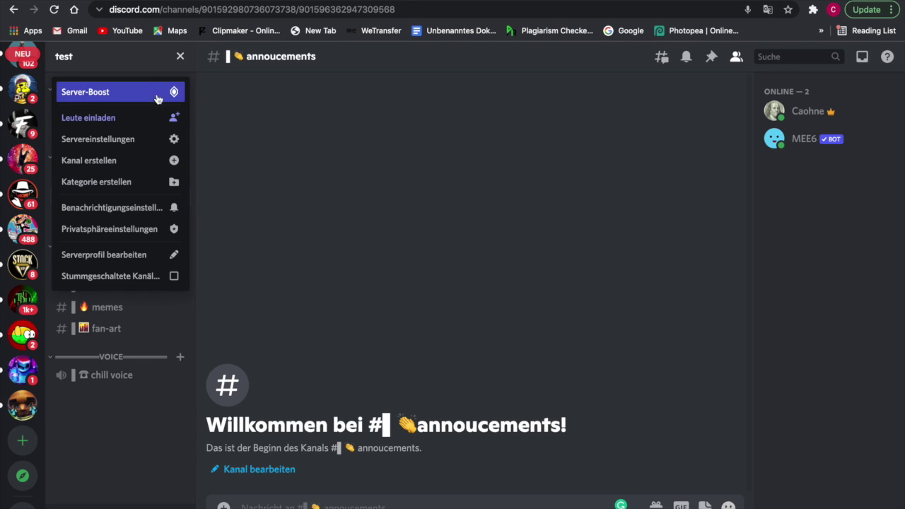
{"action": "left_click", "coordinate": [144, 139]}
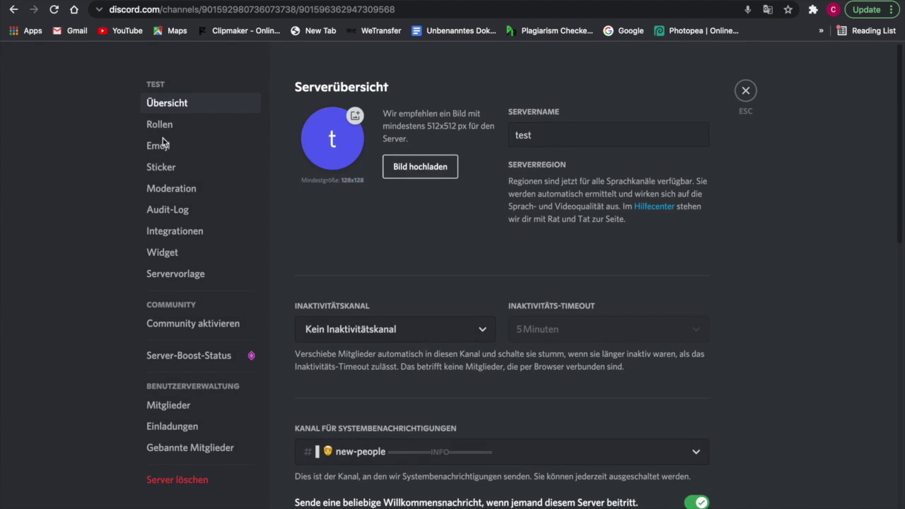
{"action": "key", "text": "Escape"}
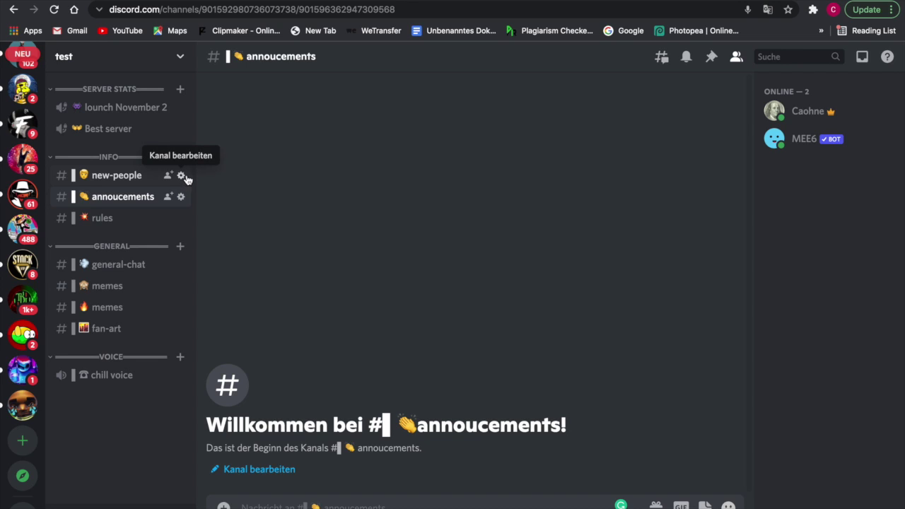
{"action": "left_click", "coordinate": [180, 176]}
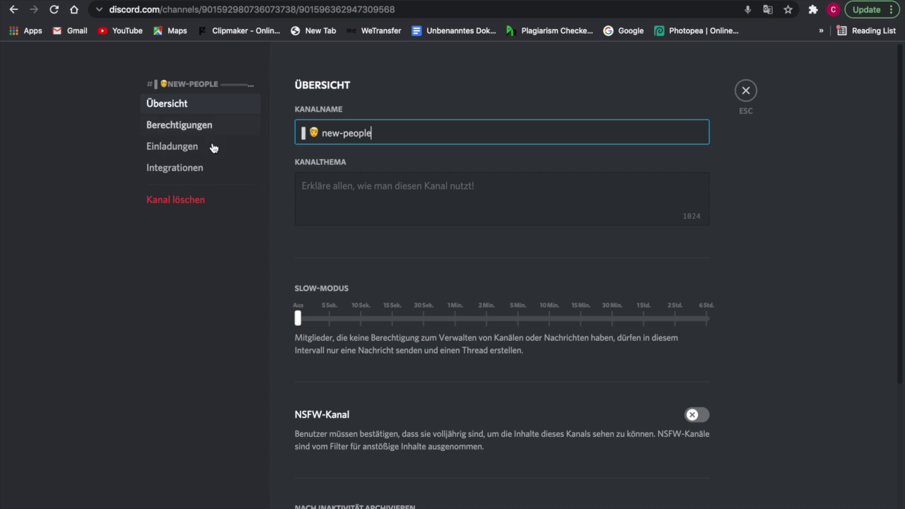
{"action": "left_click", "coordinate": [745, 90]}
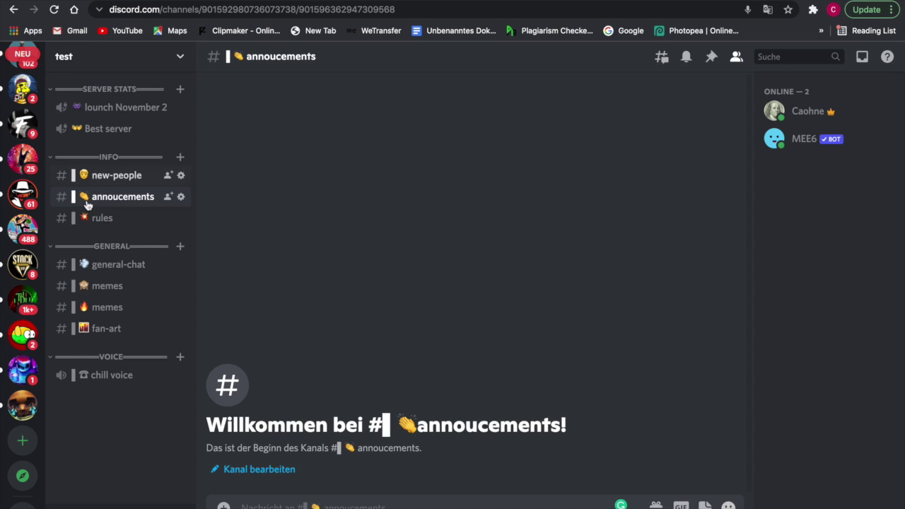
{"action": "left_click", "coordinate": [179, 63]}
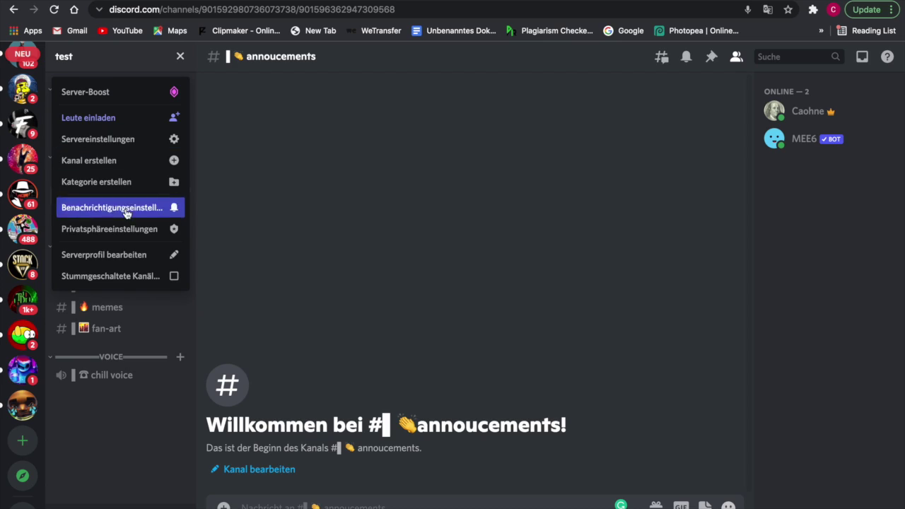
{"action": "left_click", "coordinate": [122, 376]}
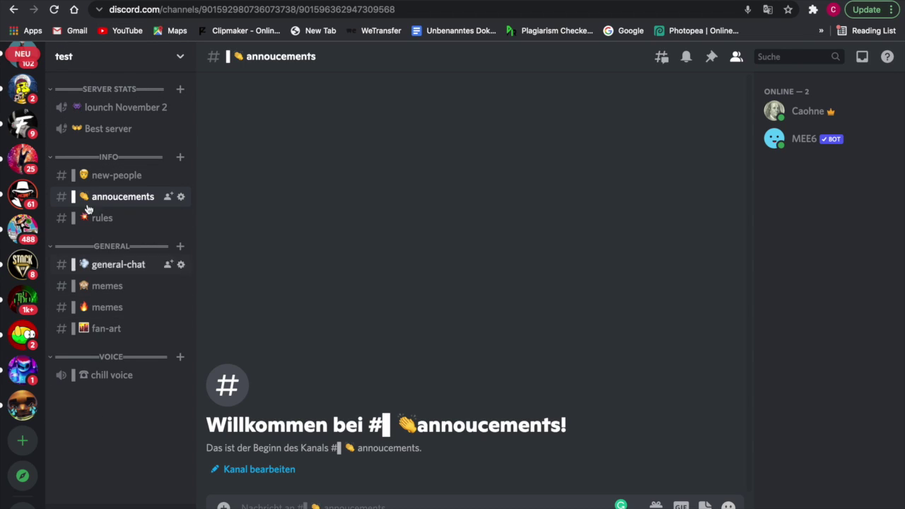
{"action": "left_click", "coordinate": [181, 60]}
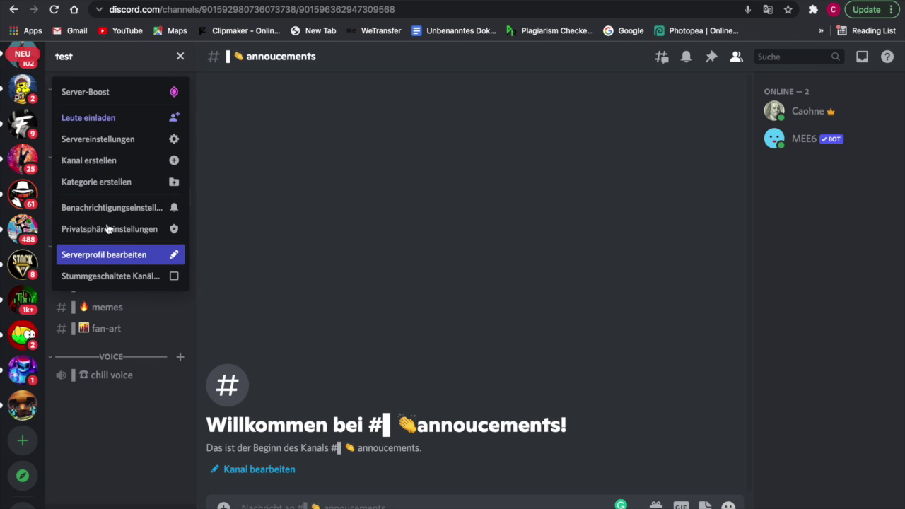
{"action": "left_click", "coordinate": [130, 138]}
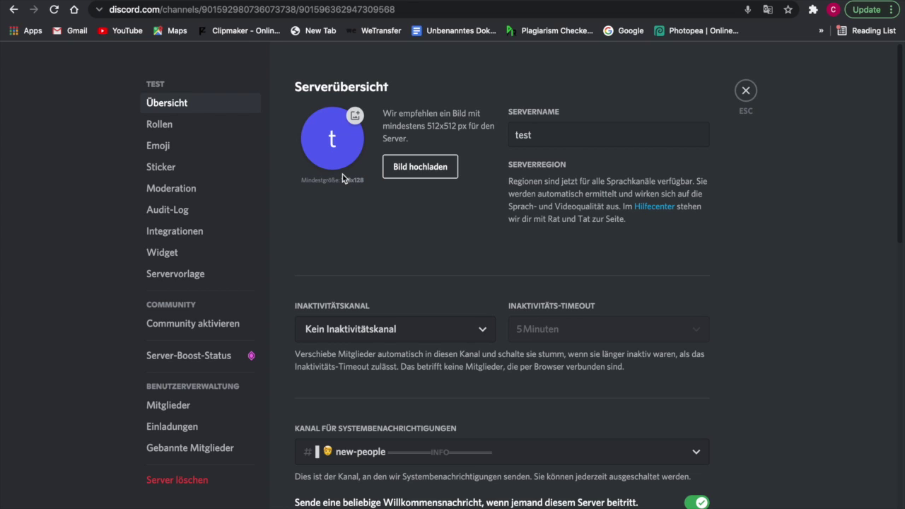
{"action": "left_click", "coordinate": [745, 91]}
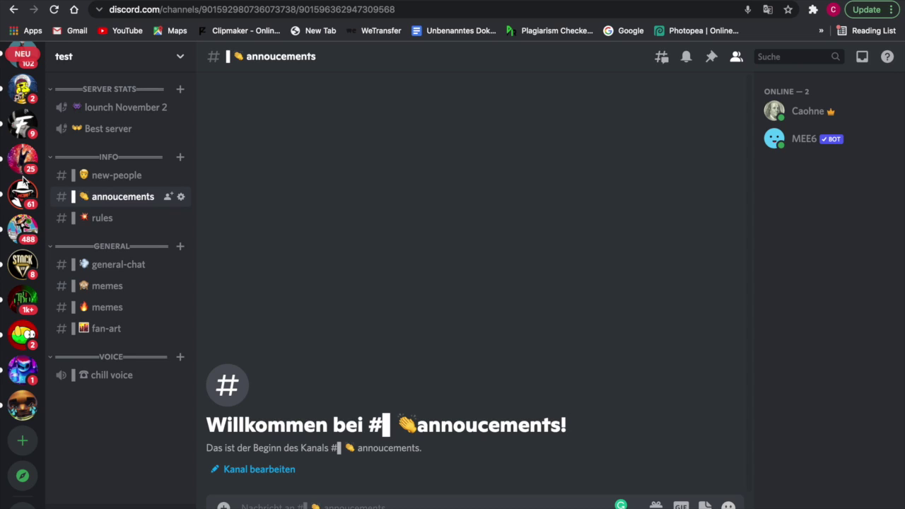
{"action": "left_click", "coordinate": [173, 63]}
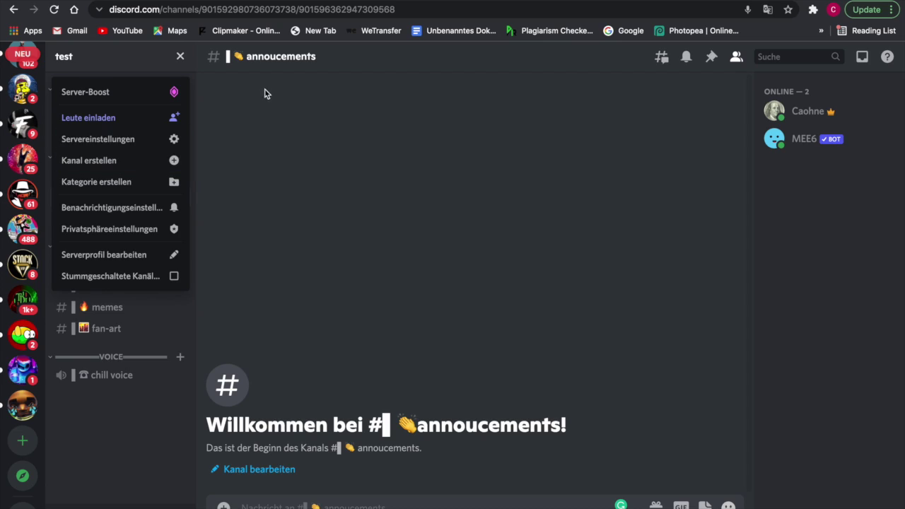
{"action": "left_click", "coordinate": [290, 145]}
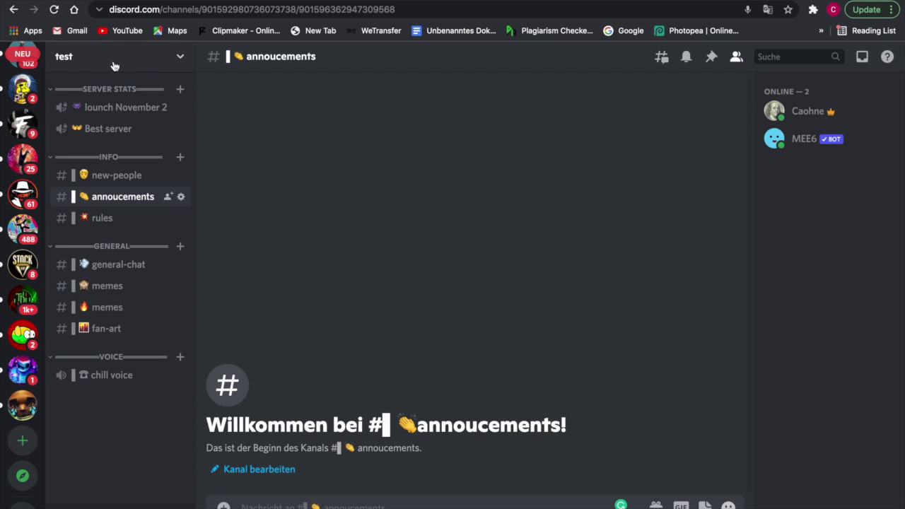